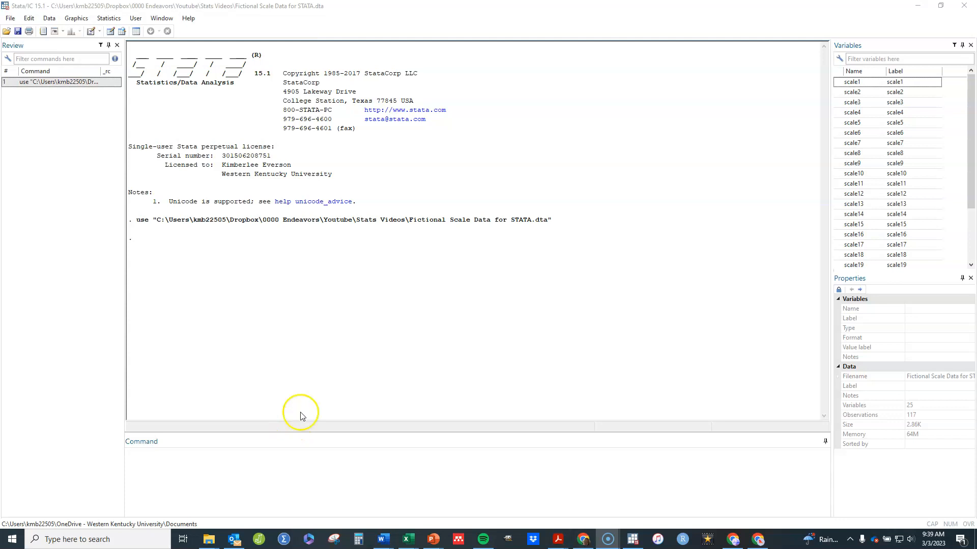
- Open the SEM Builder with the sembuilder command
left_click_drag(969, 110, 964, 80)
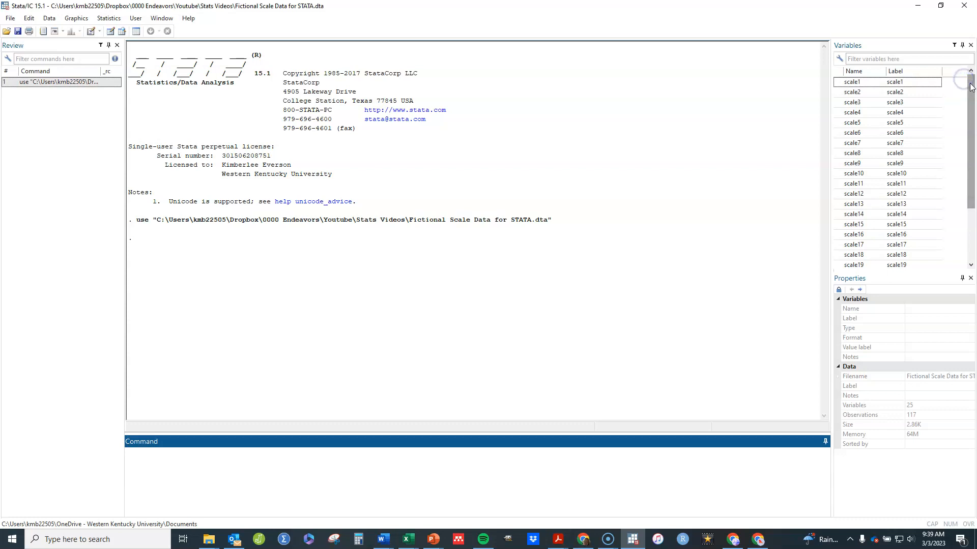
left_click(972, 113)
mouse_move(973, 113)
left_mouse_down()
mouse_move(972, 175)
mouse_move(971, 108)
left_mouse_up()
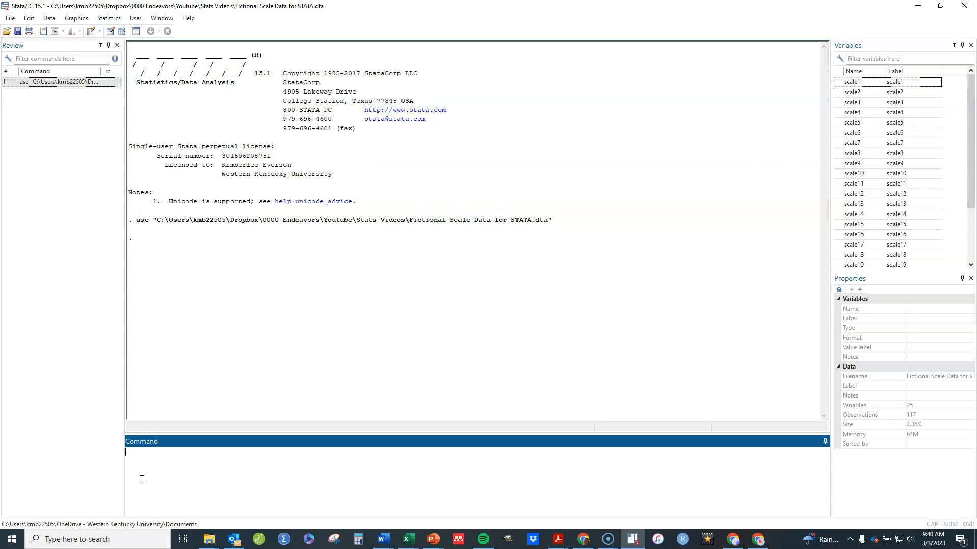
type("sembuilder")
key("Return")
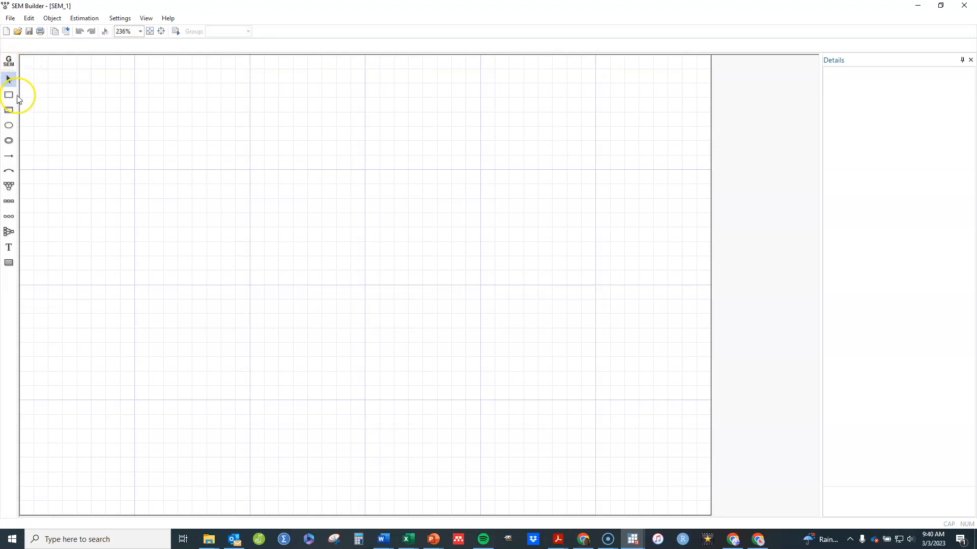
left_click(9, 62)
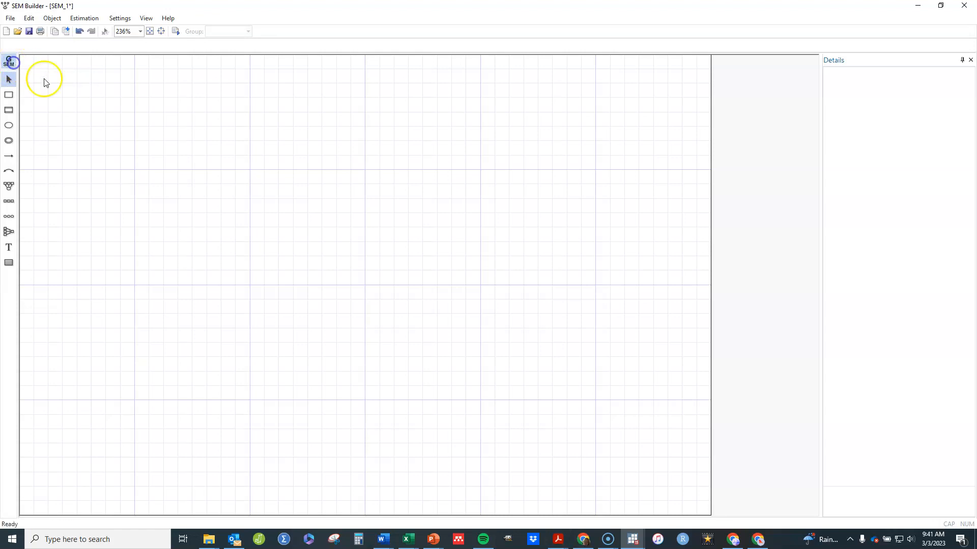
left_click(8, 62)
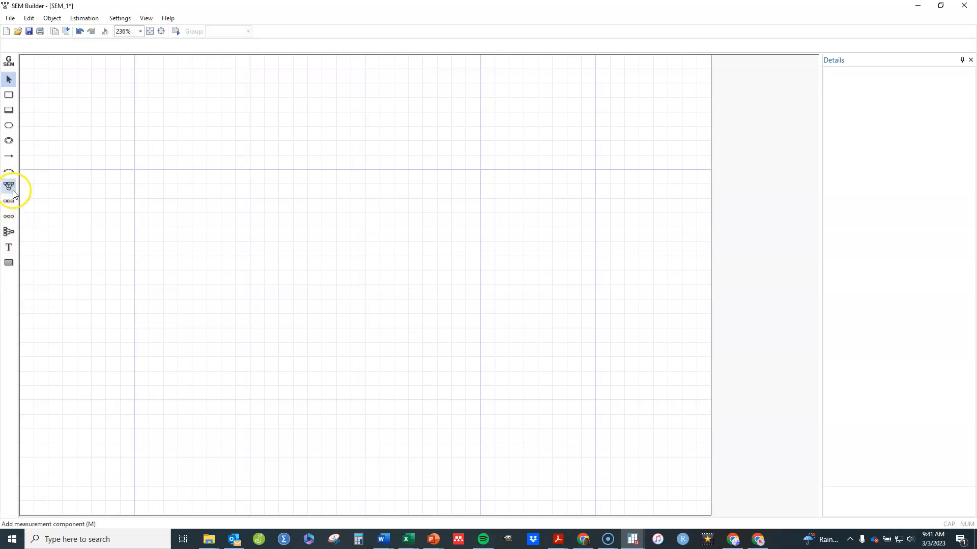
left_click(15, 236)
left_click(14, 235)
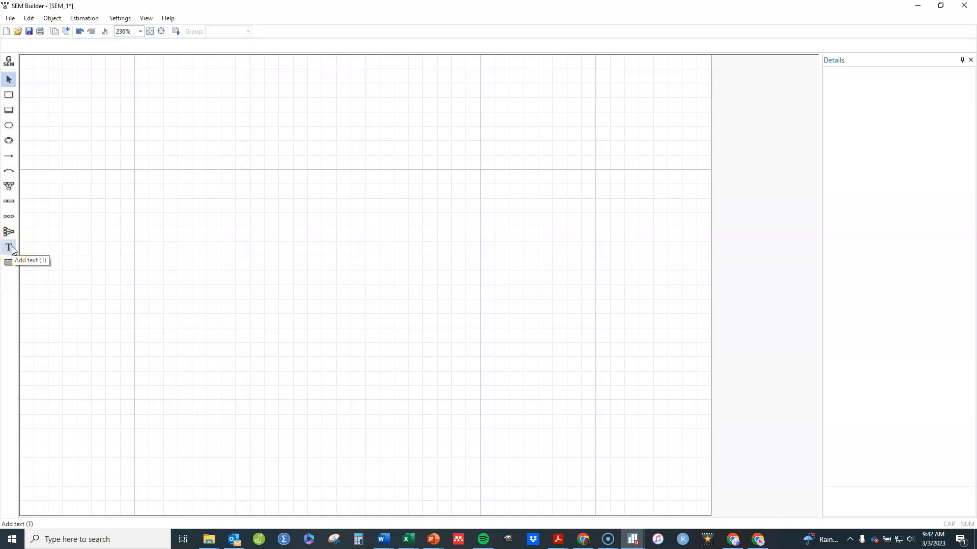
left_click(9, 264)
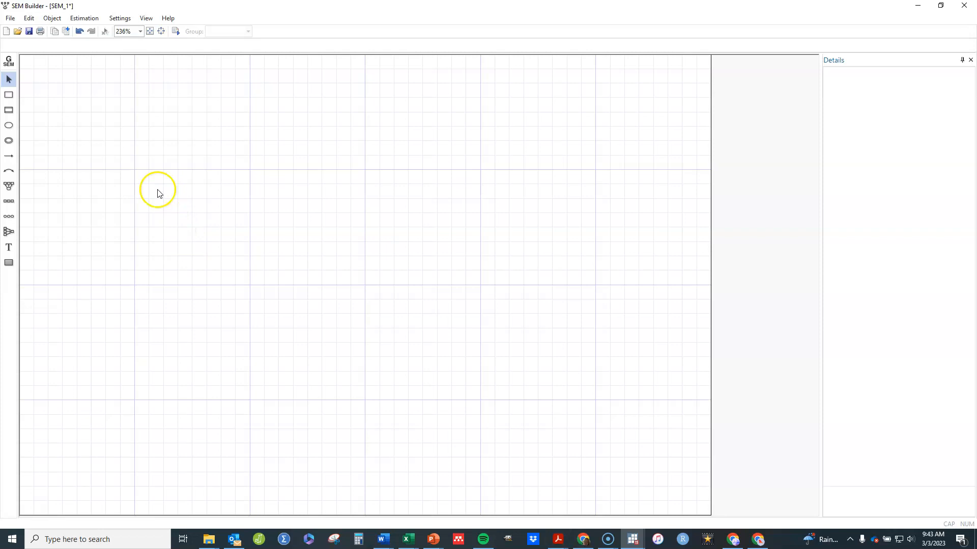
- Set the canvas size to 6 x 6 inches and fit the whole canvas in the window
left_click(160, 35)
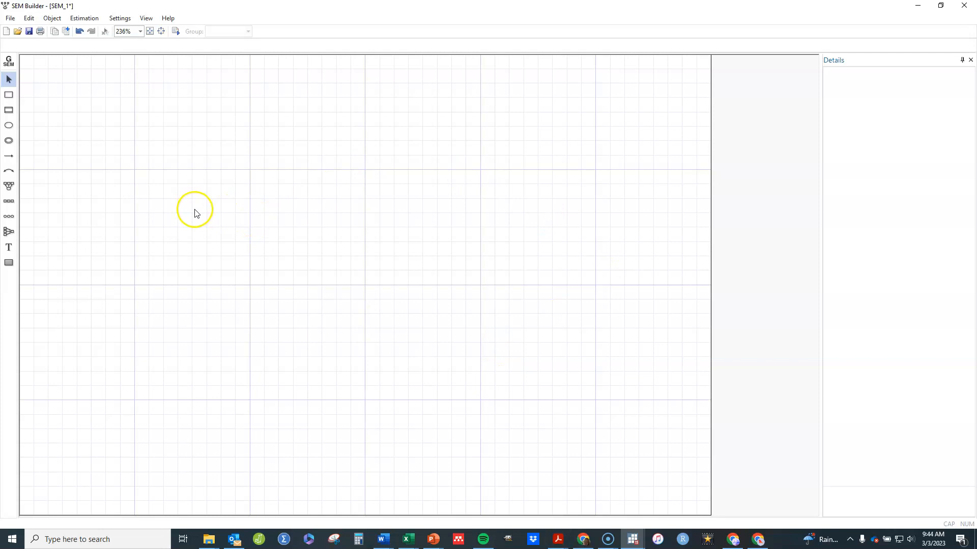
left_click(161, 31)
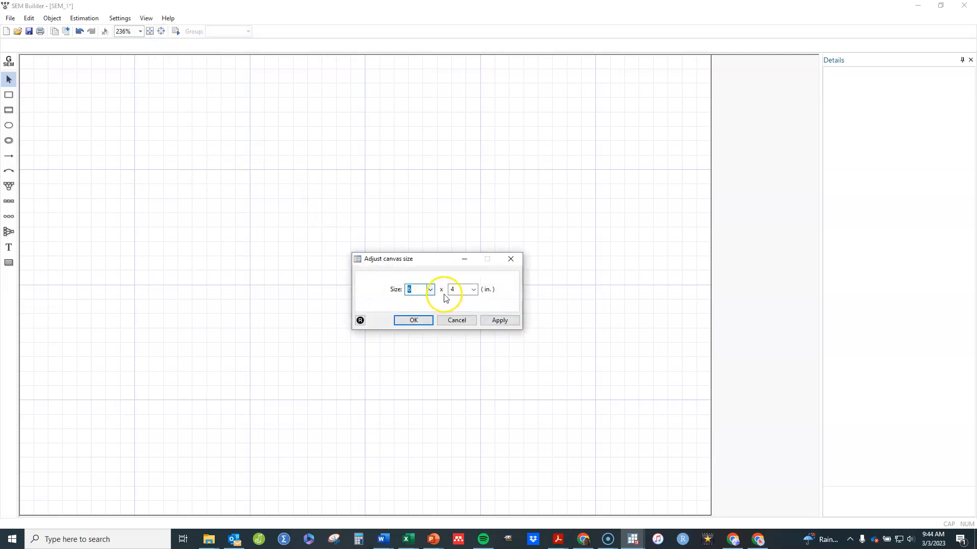
left_click(477, 293)
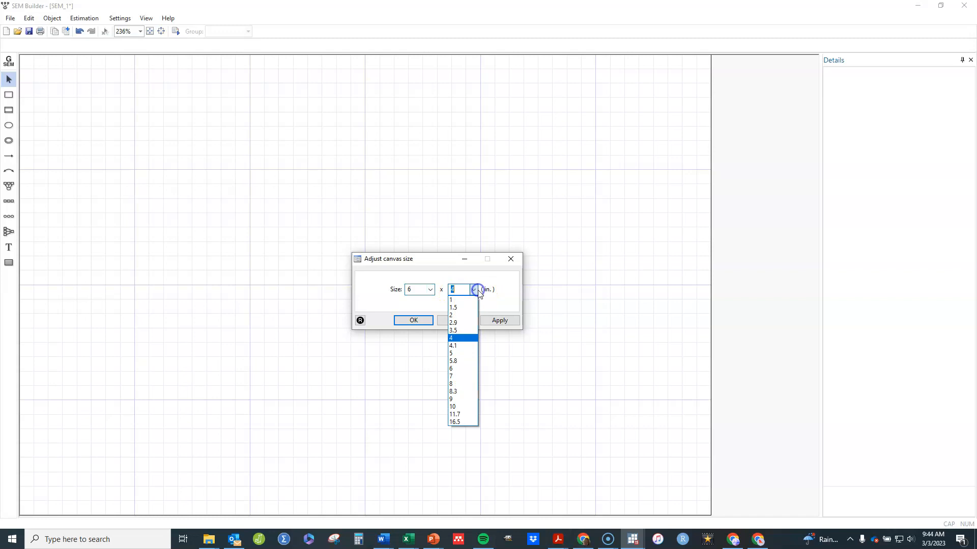
left_click(457, 369)
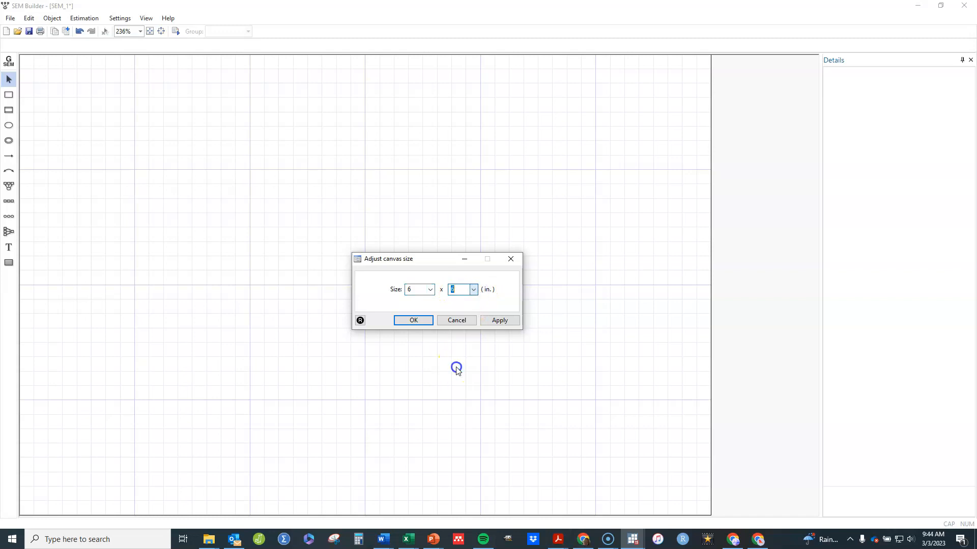
left_click(498, 322)
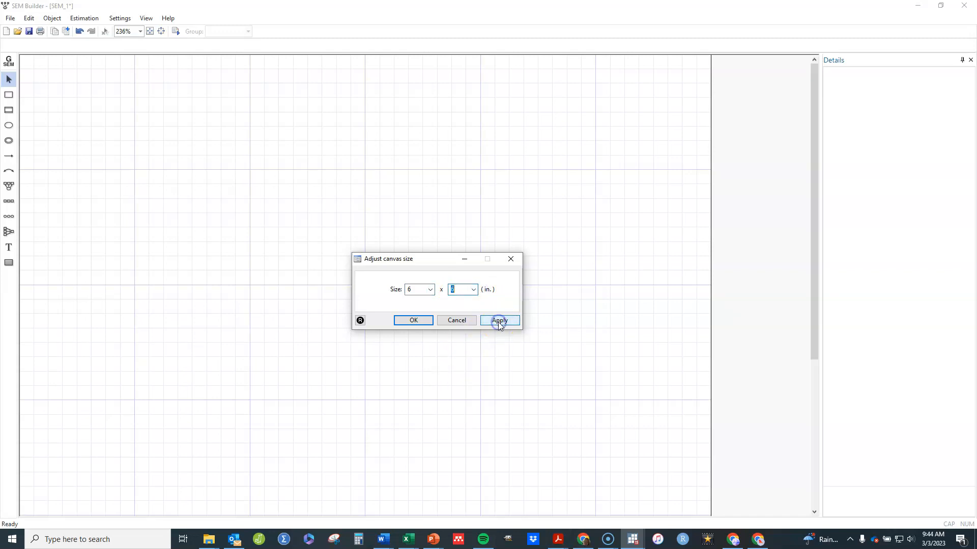
left_click(427, 319)
left_click_drag(810, 196, 810, 150)
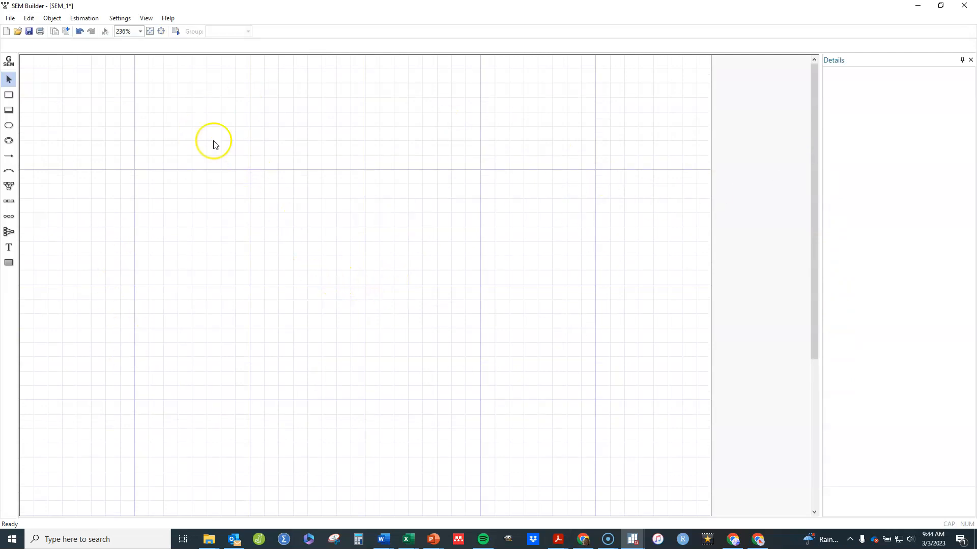
left_click(150, 32)
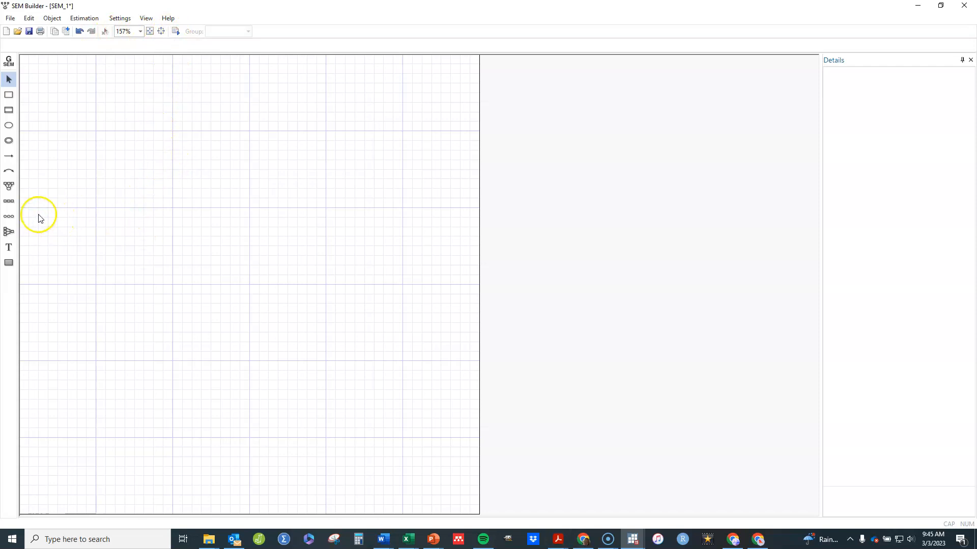
- Start a measurement component in the left half of the canvas and name its latent variable LV1
left_click(12, 189)
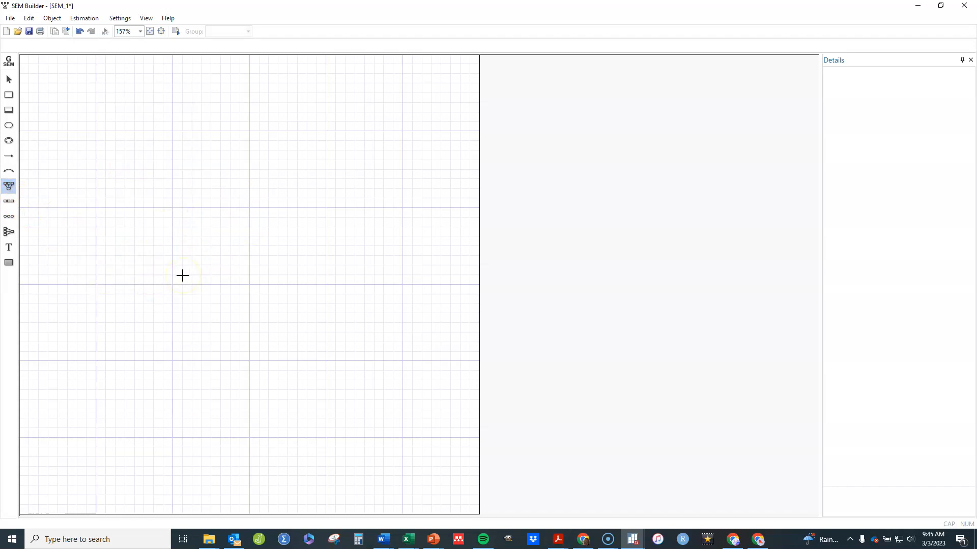
left_click(184, 278)
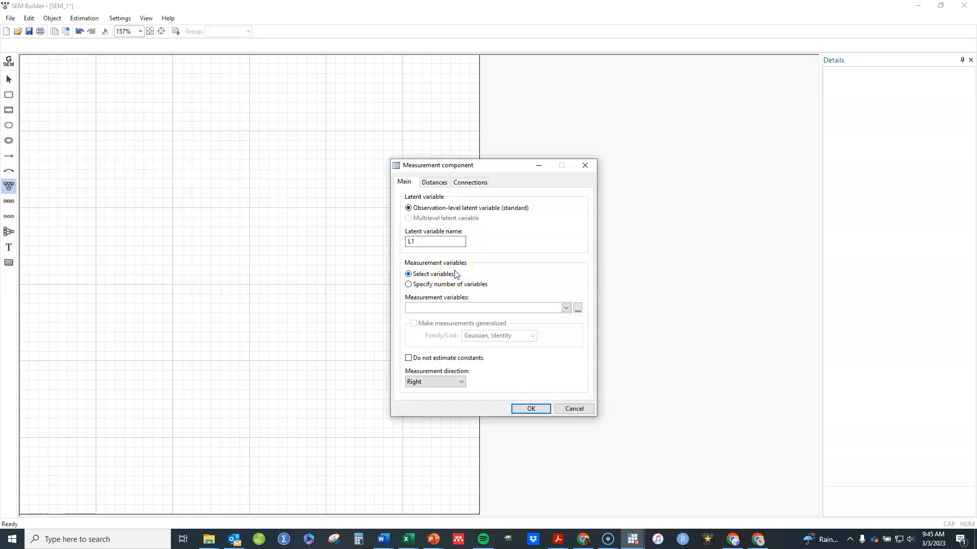
left_click(429, 241)
left_click(409, 285)
left_click(408, 275)
left_click(408, 285)
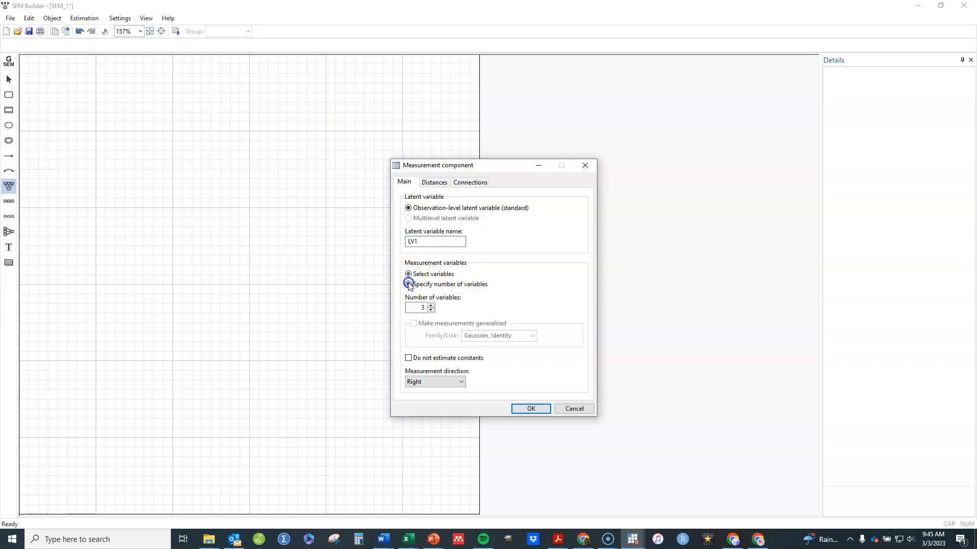
left_click(431, 305)
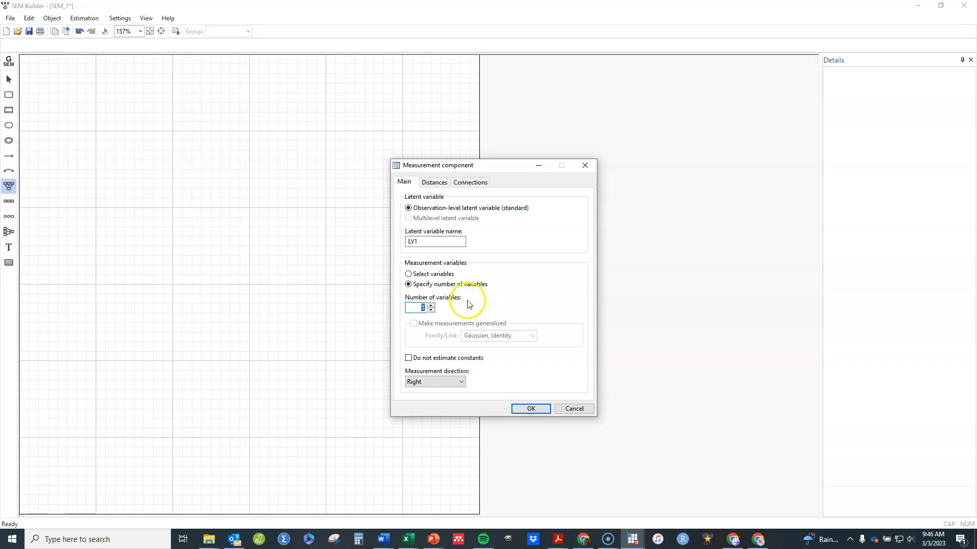
left_click(409, 275)
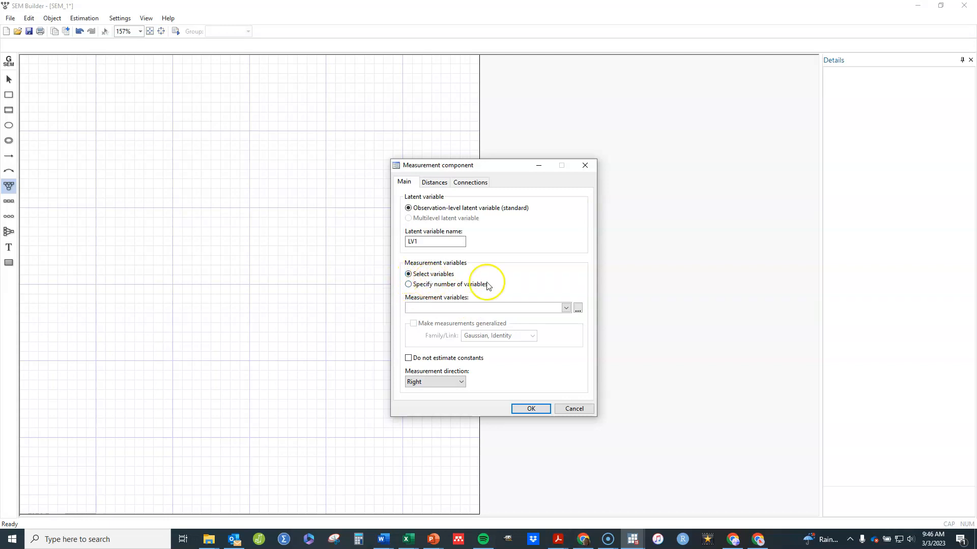
- Select scale1, scale2, scale13, scale15 and scale20 as the measurement variables of LV1
left_click(566, 308)
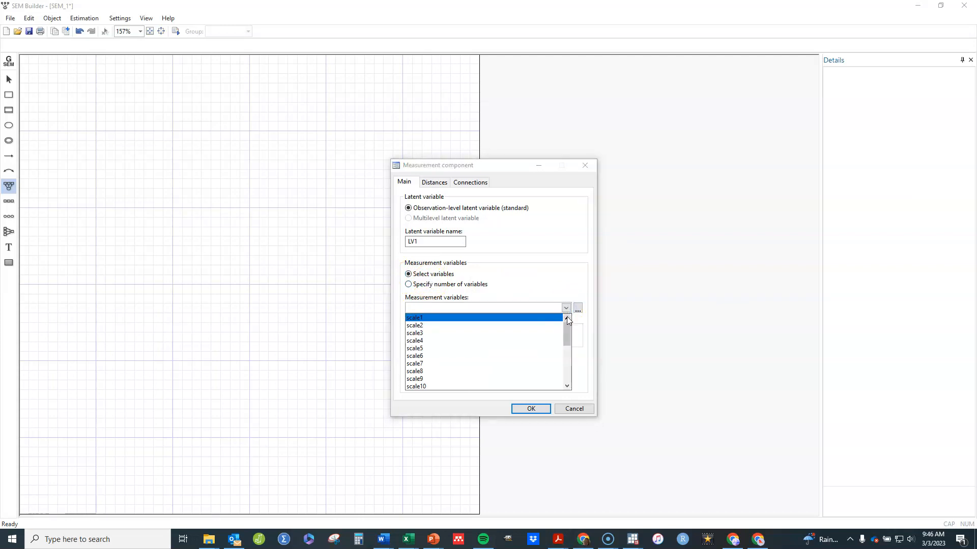
left_click(427, 317)
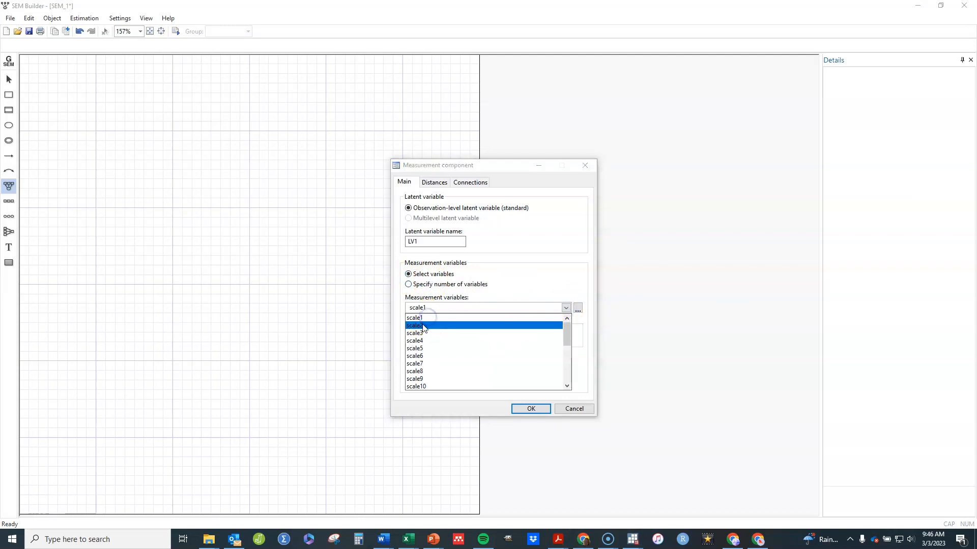
left_click(423, 326)
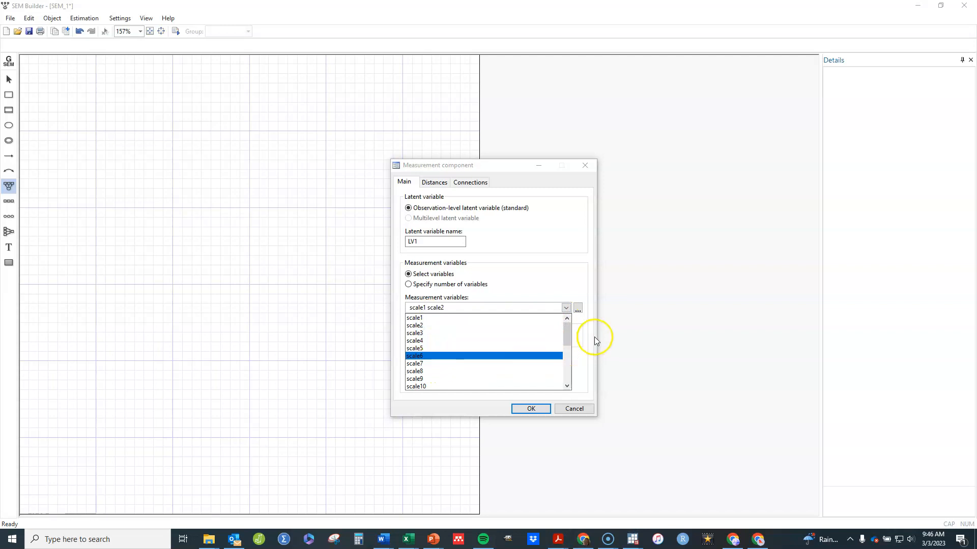
left_click_drag(567, 335, 565, 349)
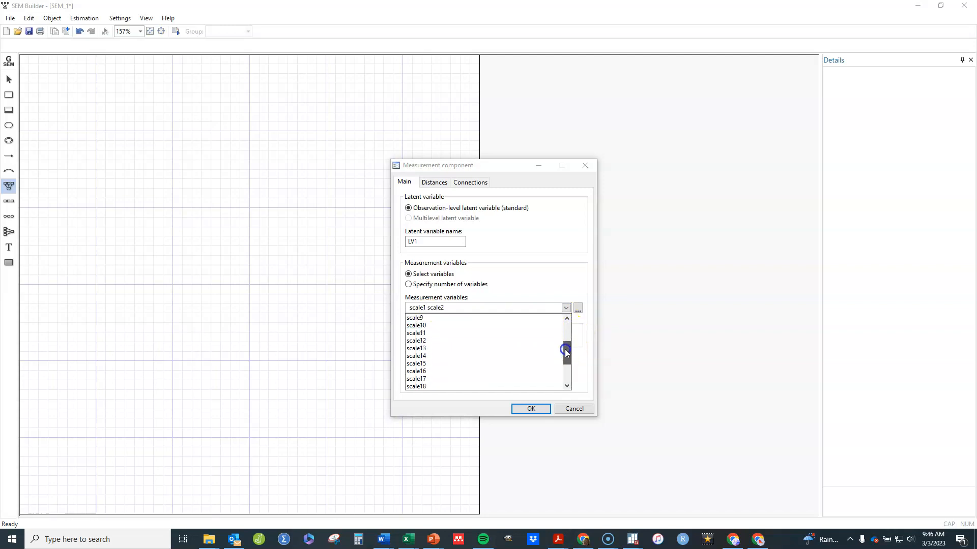
left_click(494, 352)
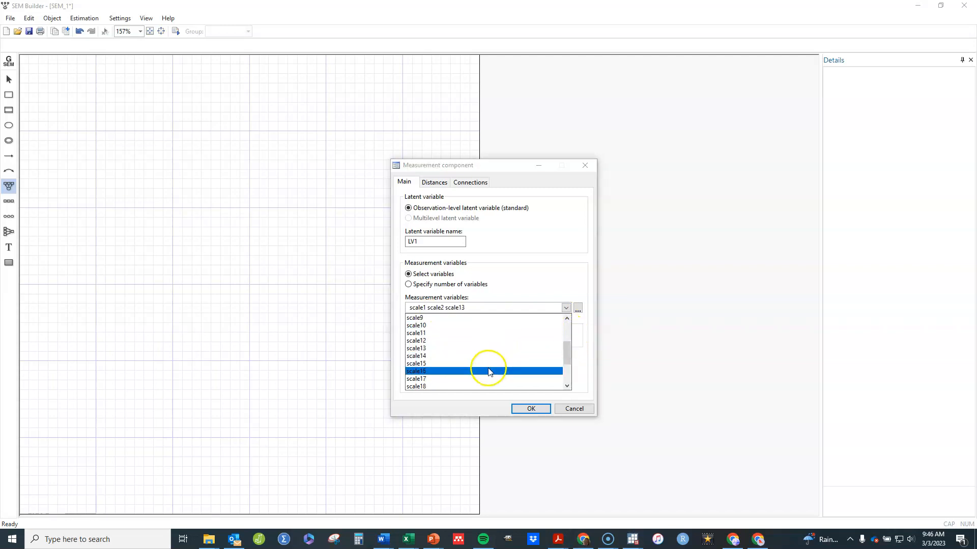
left_click(487, 364)
left_click_drag(569, 350, 566, 360)
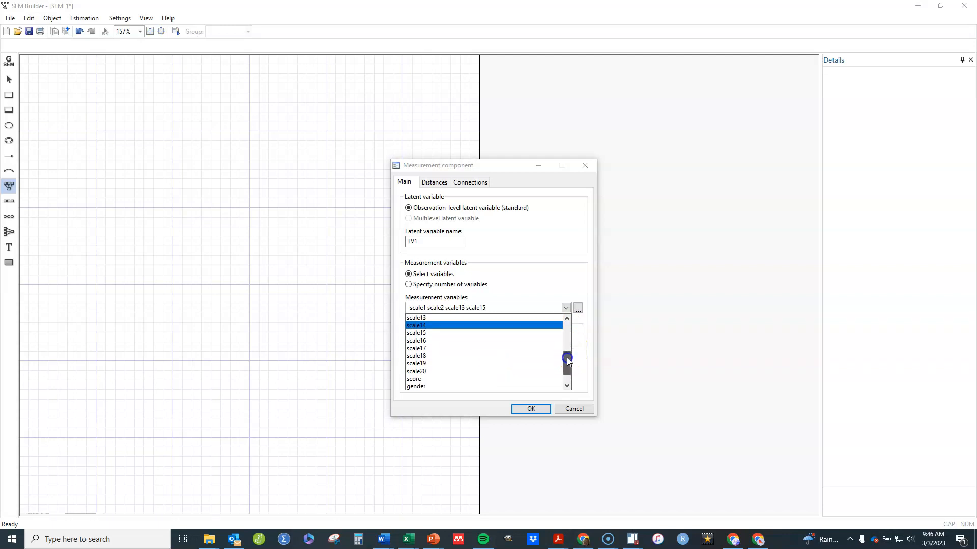
left_click(510, 365)
left_click(540, 292)
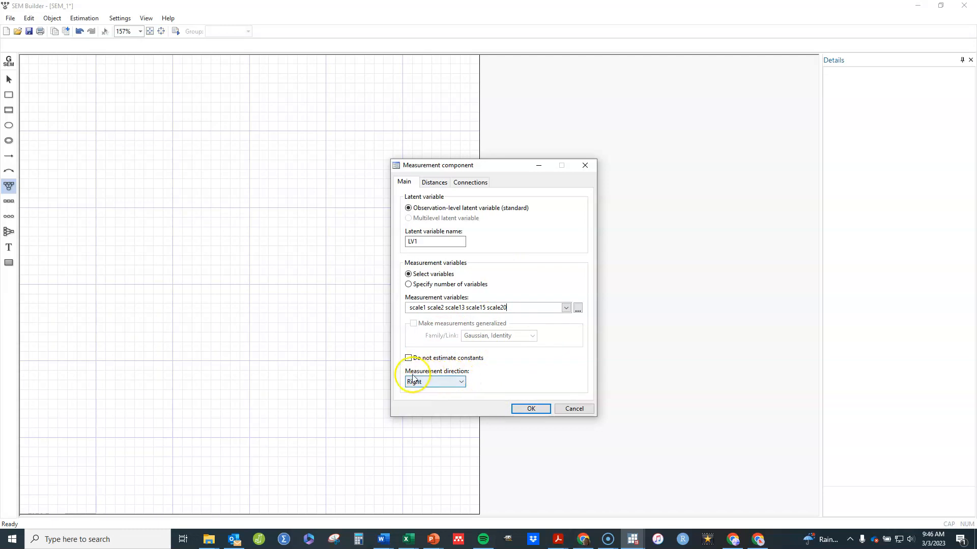
- Set the measurement direction to Left and create the LV1 measurement component
left_click(462, 384)
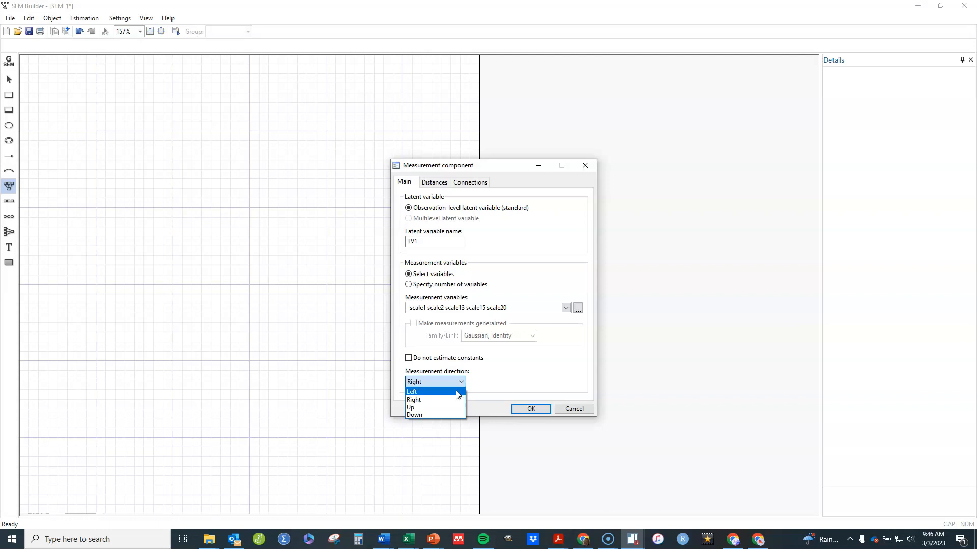
left_click(457, 395)
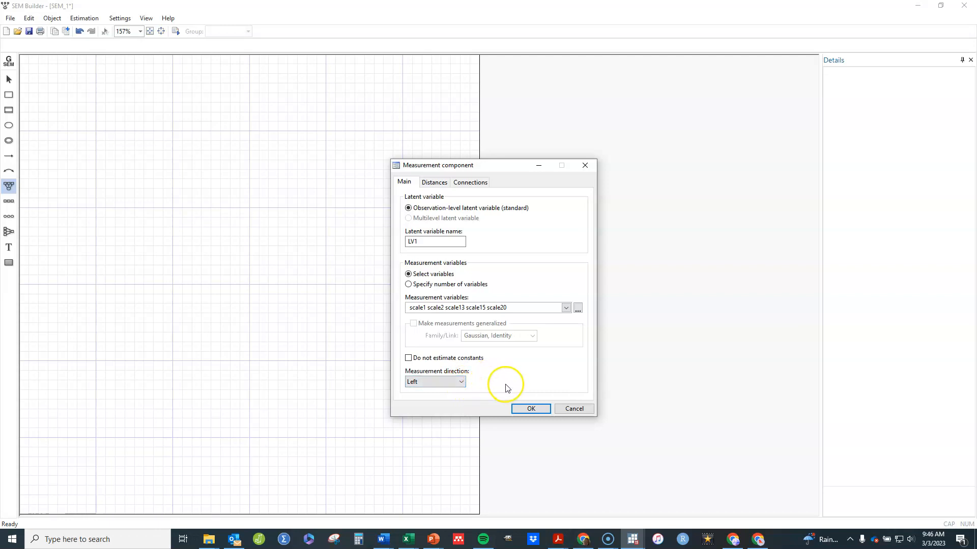
left_click(527, 408)
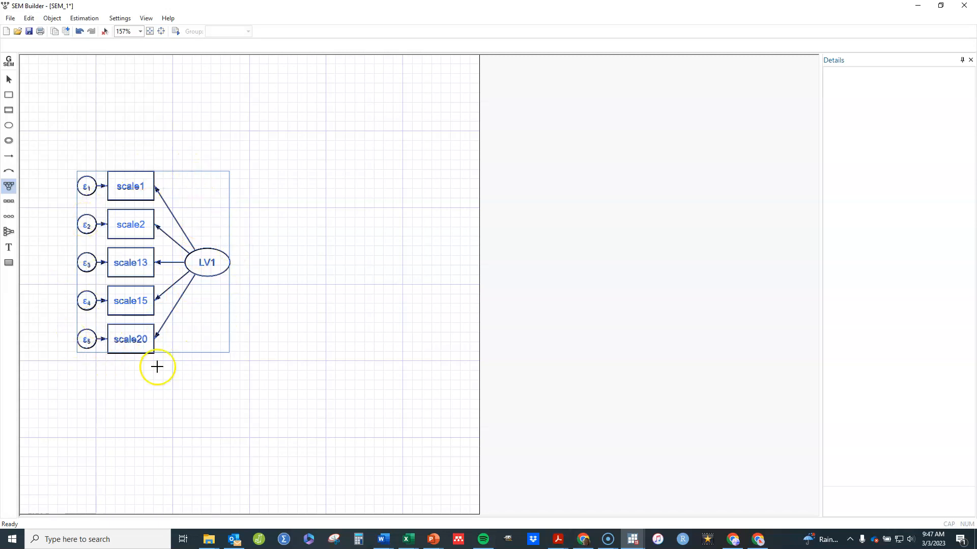
left_click(159, 254)
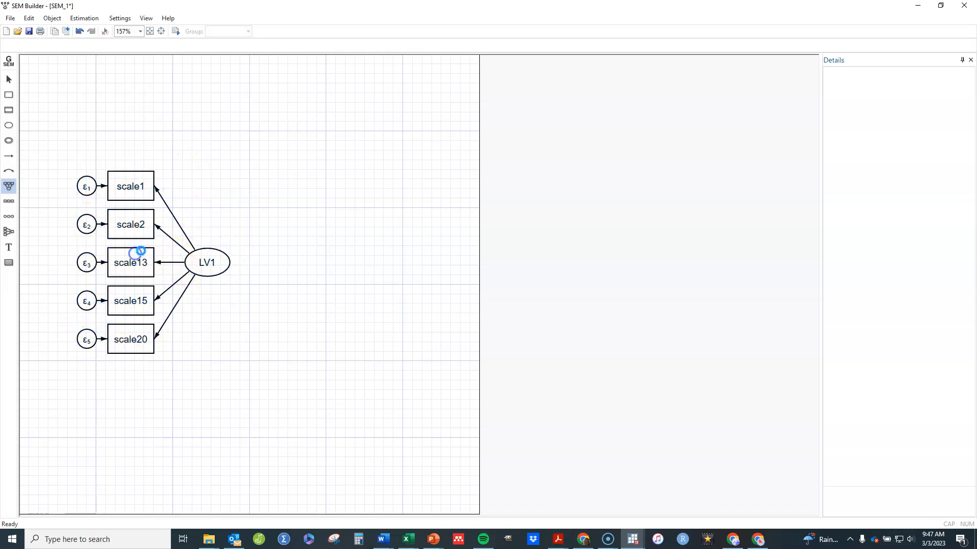
left_click(140, 251)
left_click(565, 404)
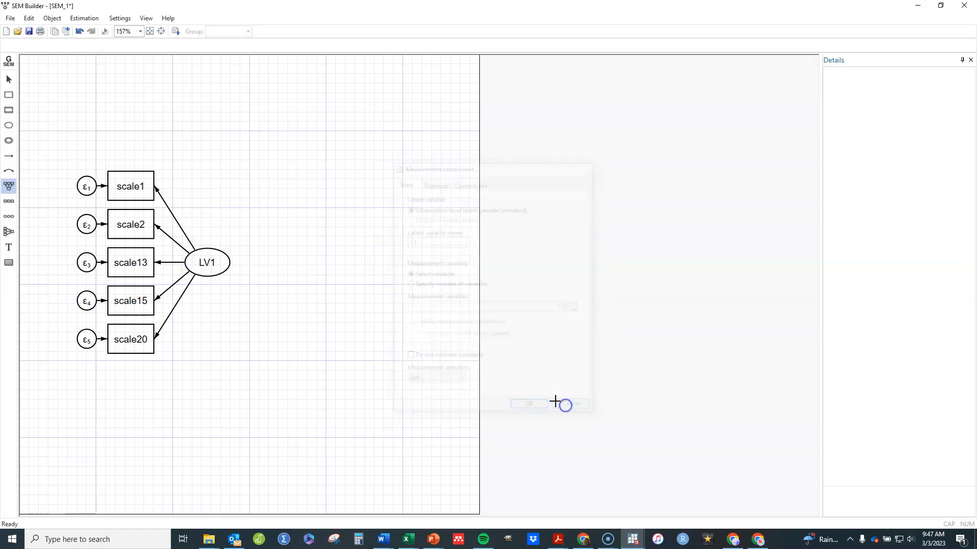
- Select the whole LV1 measurement component and move it close to the canvas's left edge, slightly lower than before
left_click(8, 81)
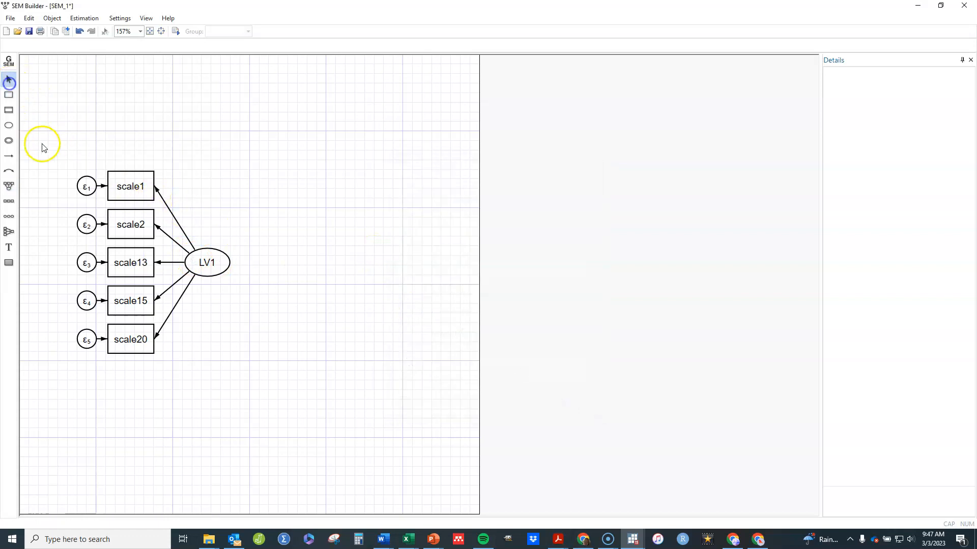
left_click_drag(59, 167, 283, 391)
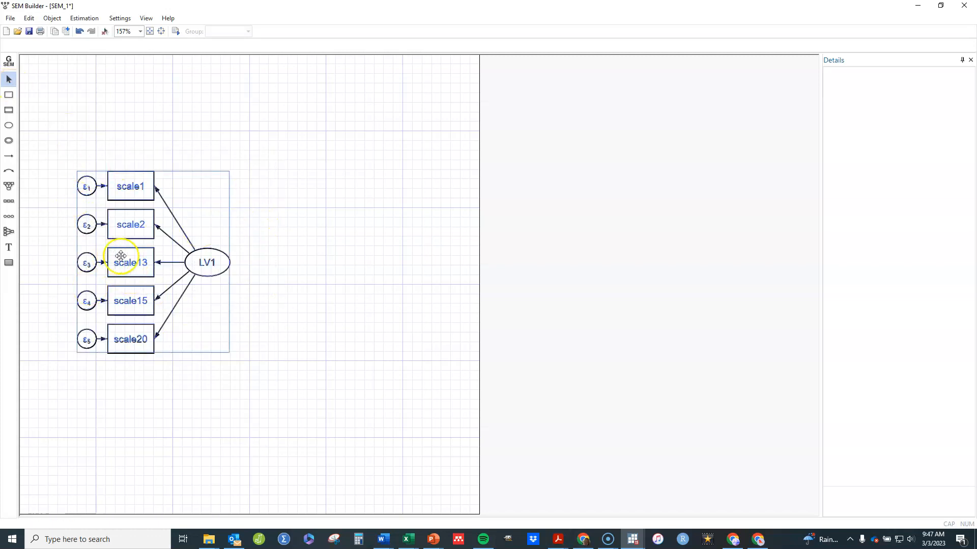
left_click_drag(124, 252, 105, 275)
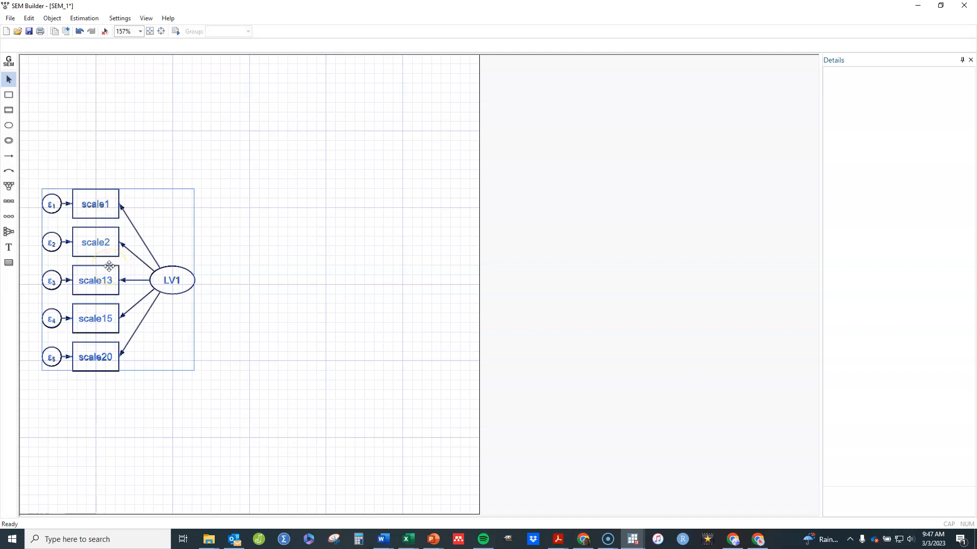
mouse_move(110, 267)
left_mouse_down()
mouse_move(118, 272)
mouse_move(107, 271)
mouse_move(115, 205)
mouse_move(101, 264)
left_mouse_up()
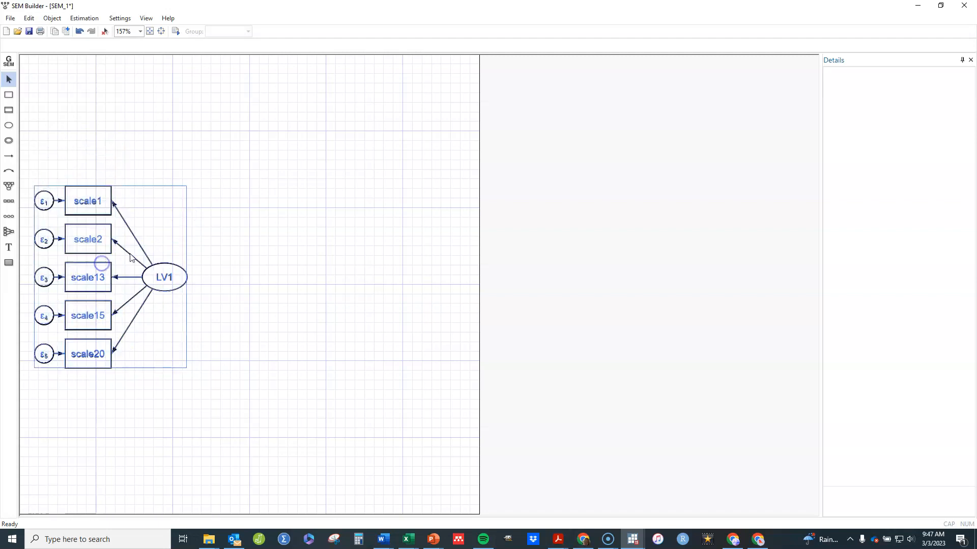
- Move the LV1 oval farther right, away from its measurement variables, and clear the selection
left_click(156, 124)
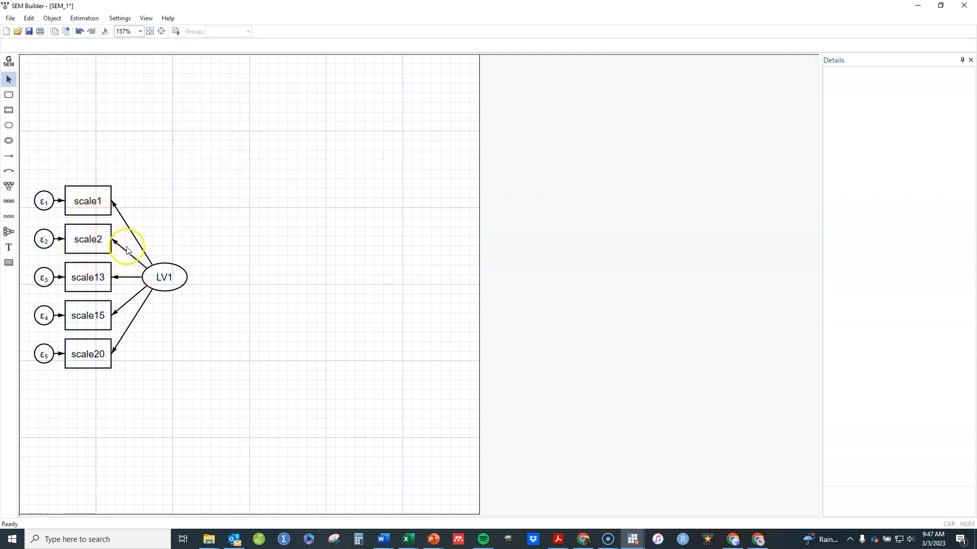
left_click(161, 275)
left_click_drag(172, 276, 205, 278)
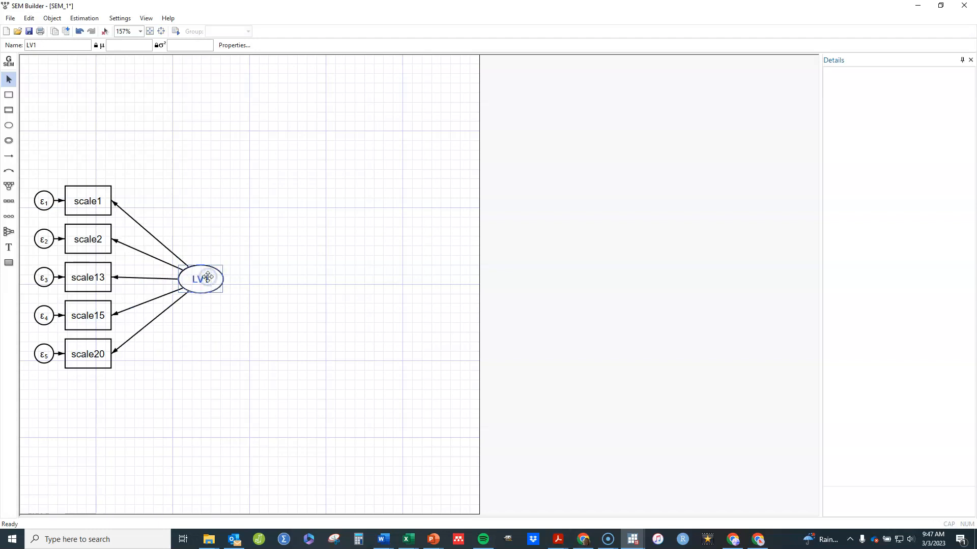
left_click(158, 358)
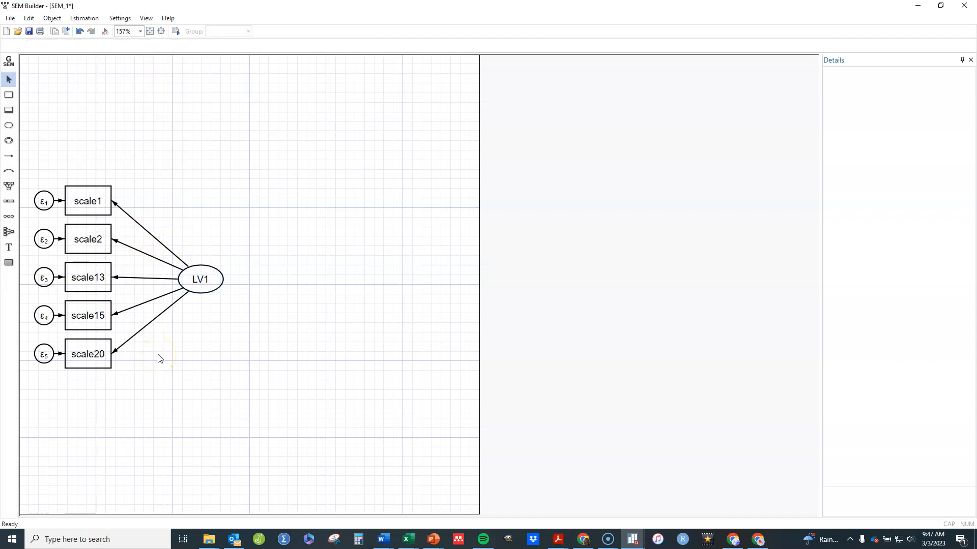
- Open the properties of scale1 and examine its variable choices, intercept constraint, error direction and error variance settings
left_click(8, 82)
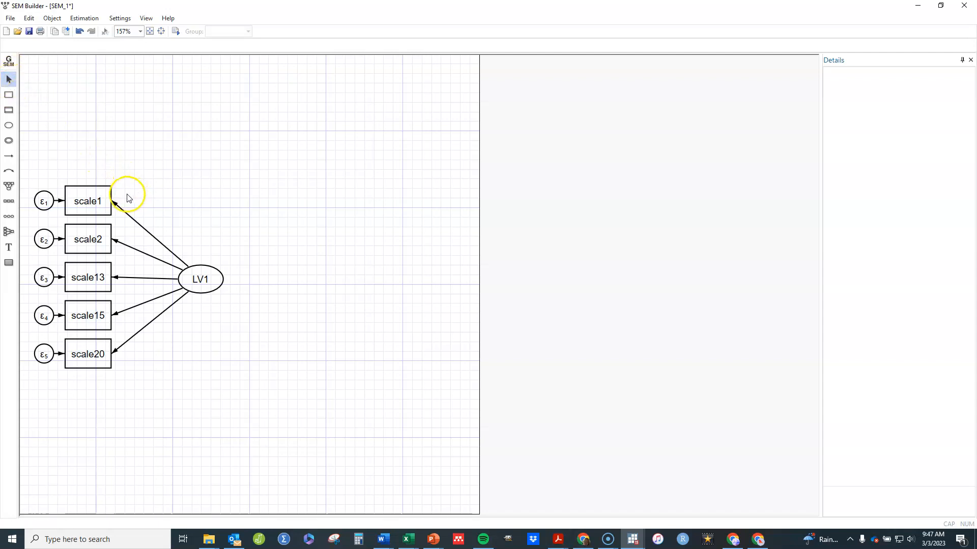
double_click(79, 200)
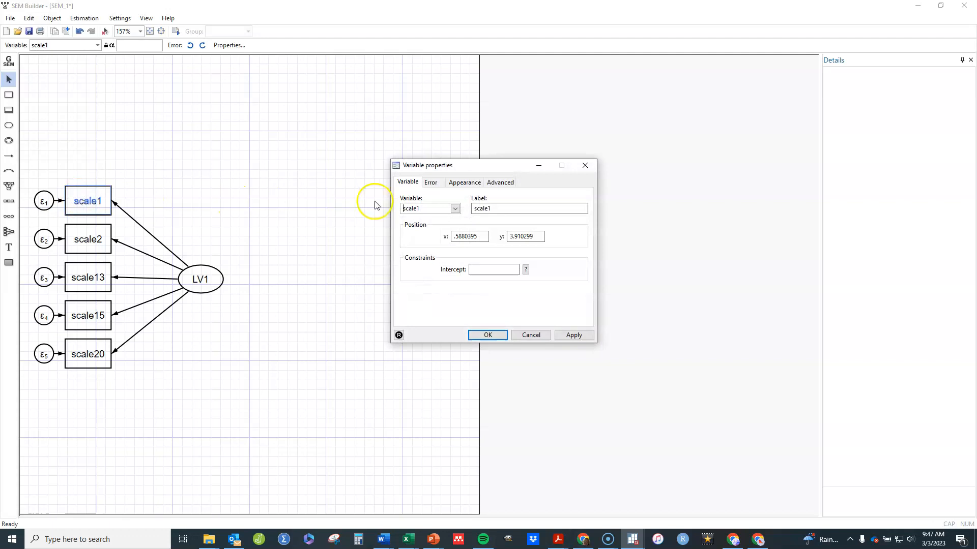
left_click(456, 209)
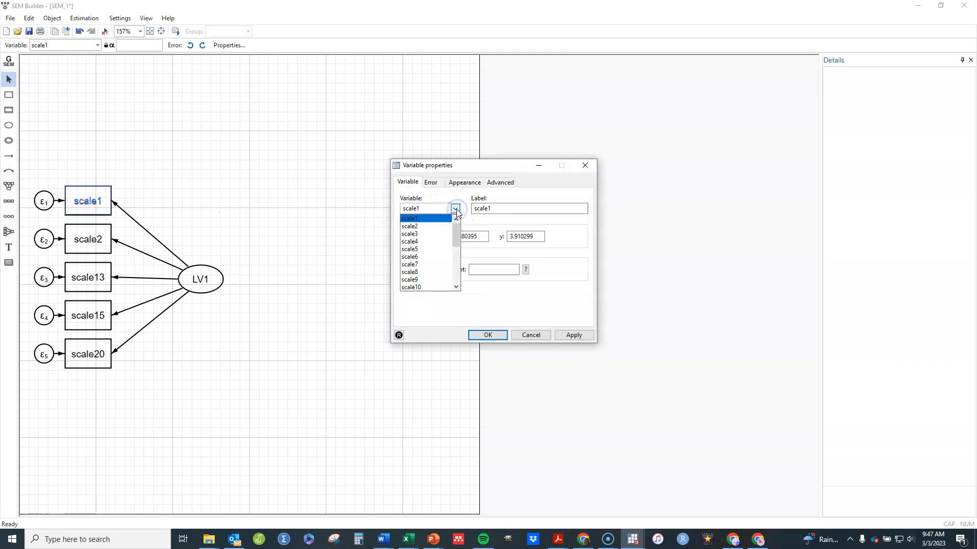
left_click(455, 209)
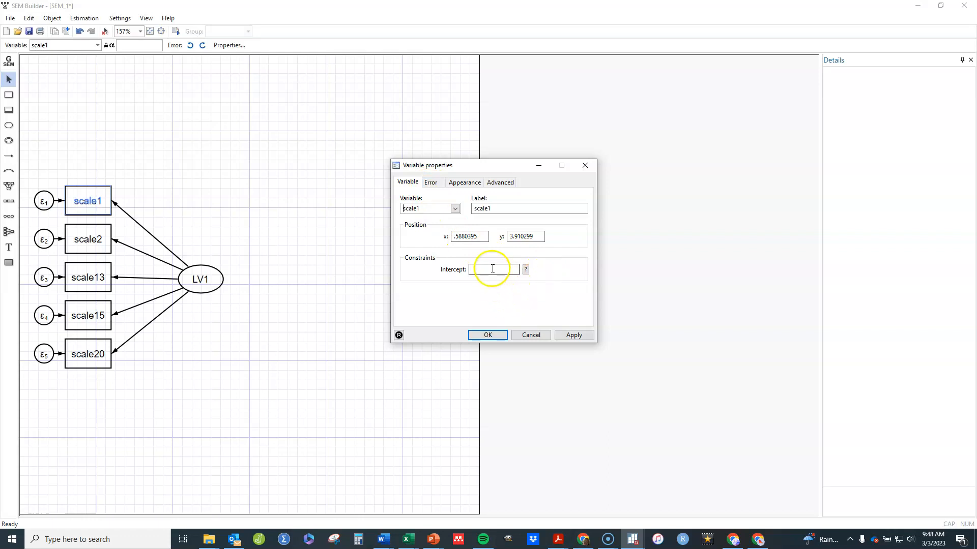
left_click(432, 183)
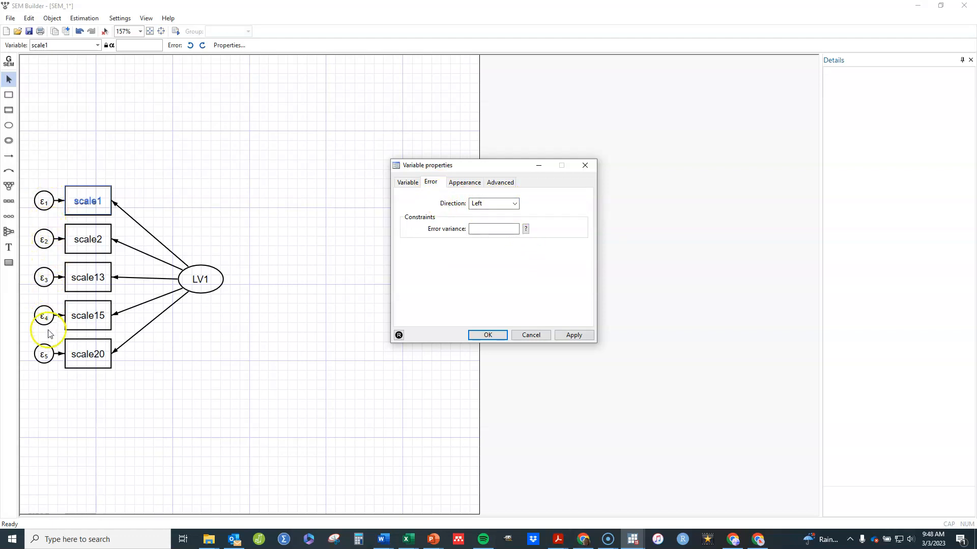
left_click(515, 203)
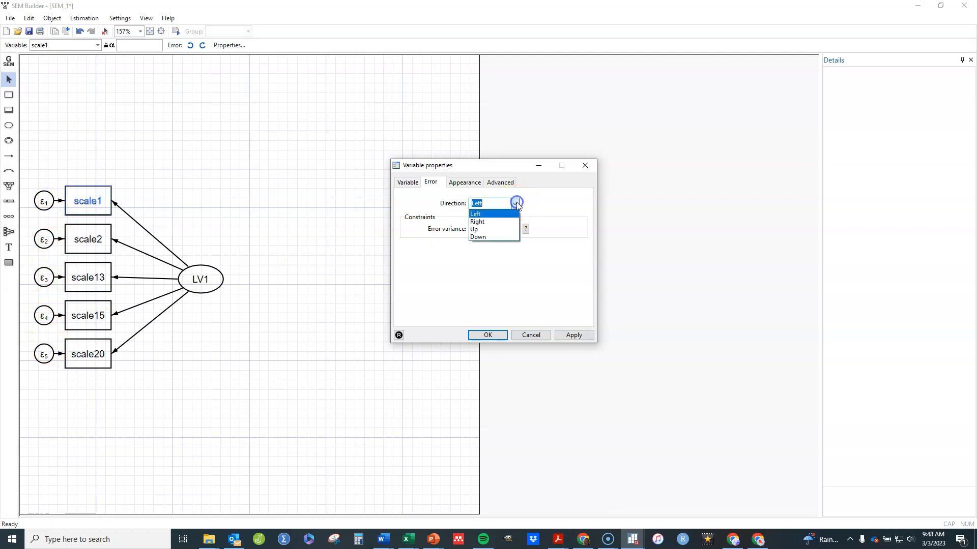
left_click(515, 203)
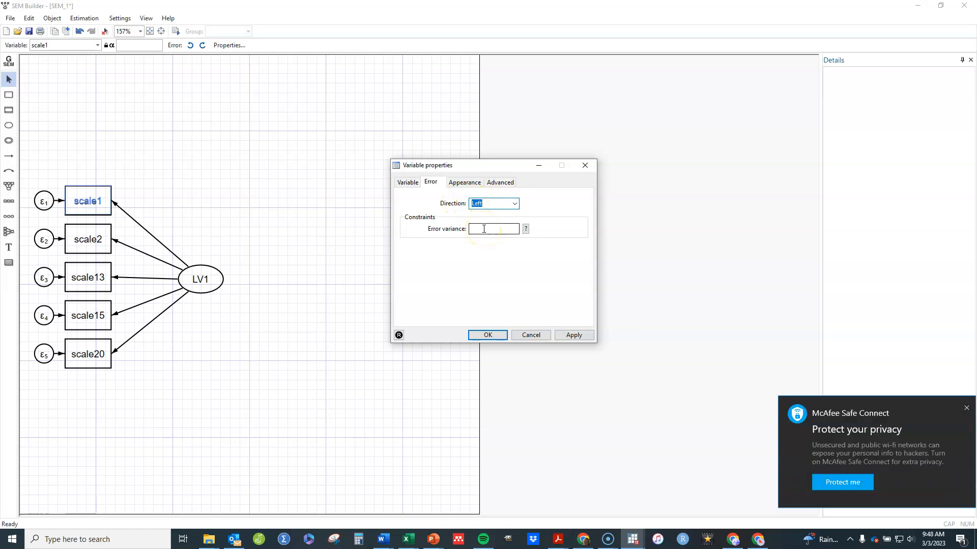
left_click(966, 408)
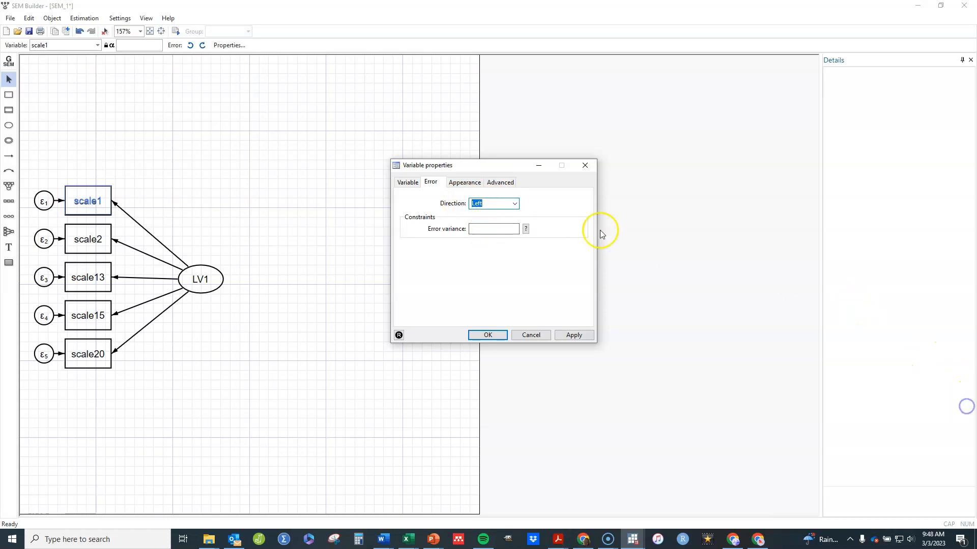
- Look through the custom appearance options for scale1's box and leave them without changing anything
left_click(460, 187)
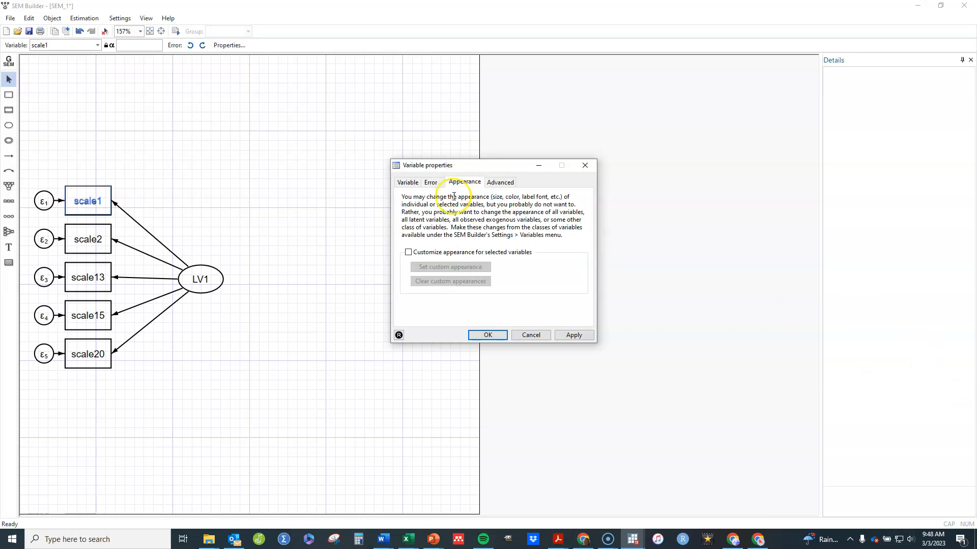
left_click(409, 252)
left_click(440, 270)
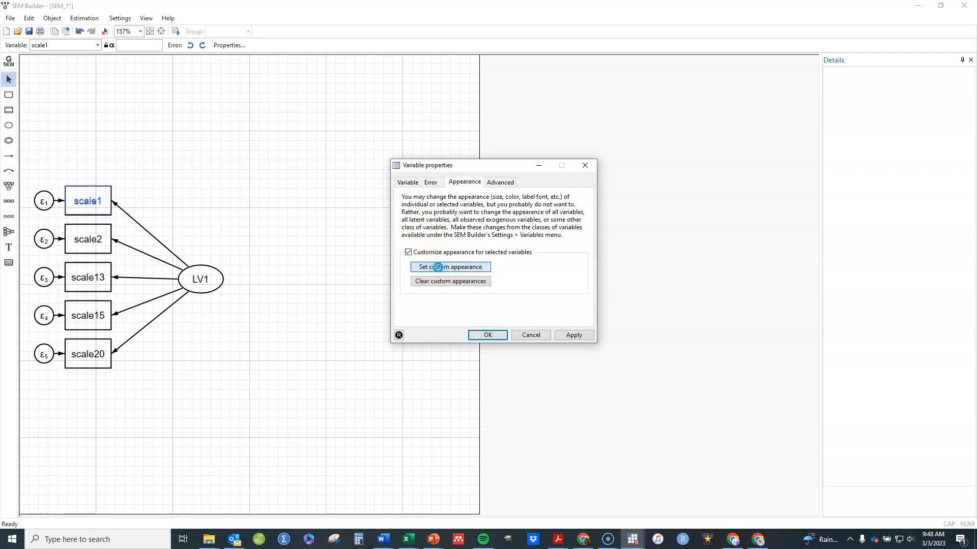
left_click(438, 267)
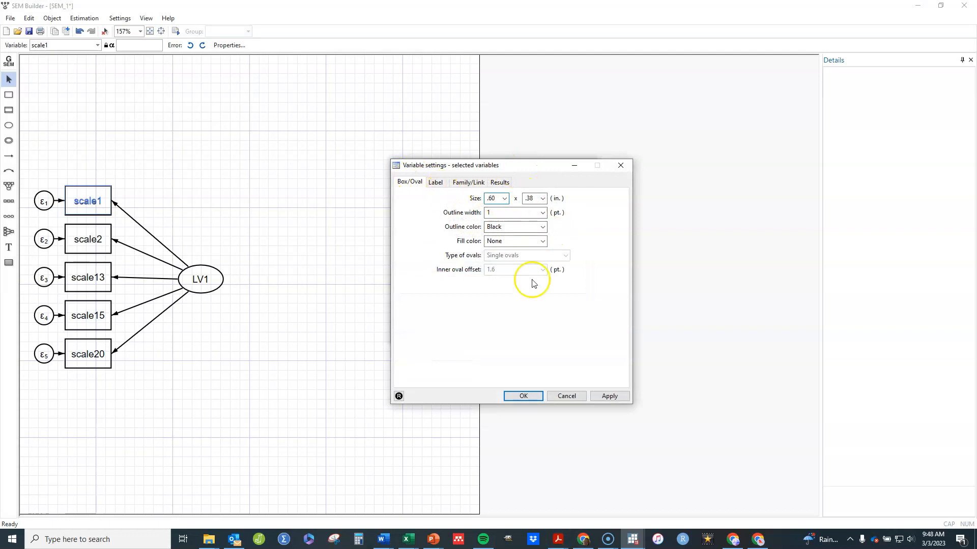
left_click(573, 396)
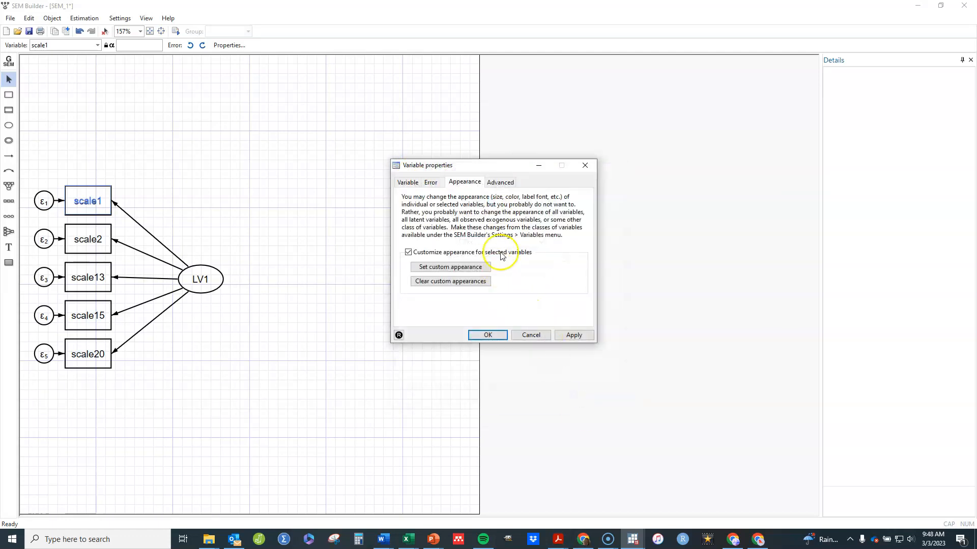
- Review scale1's advanced properties and the connection properties of the path from LV1 to scale1, discarding both dialogs
left_click(500, 184)
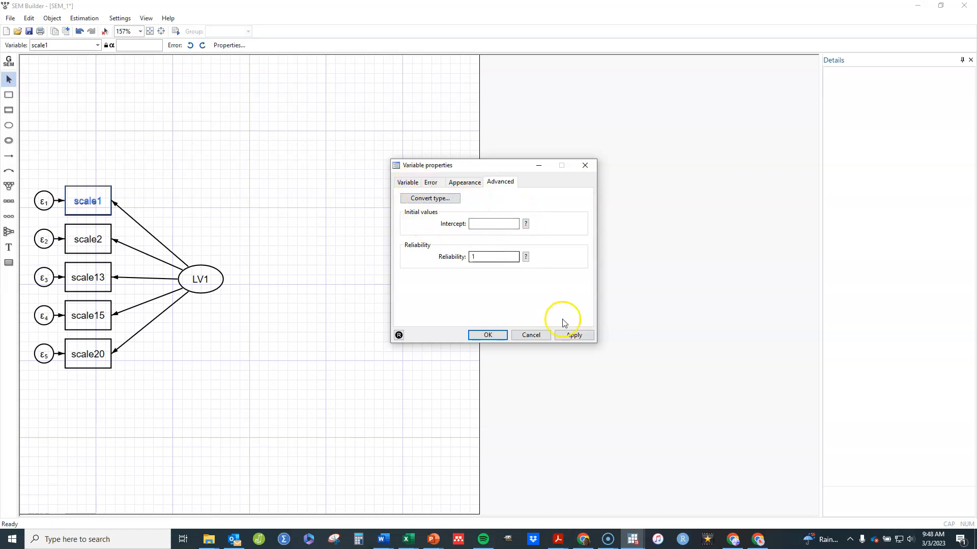
left_click(541, 336)
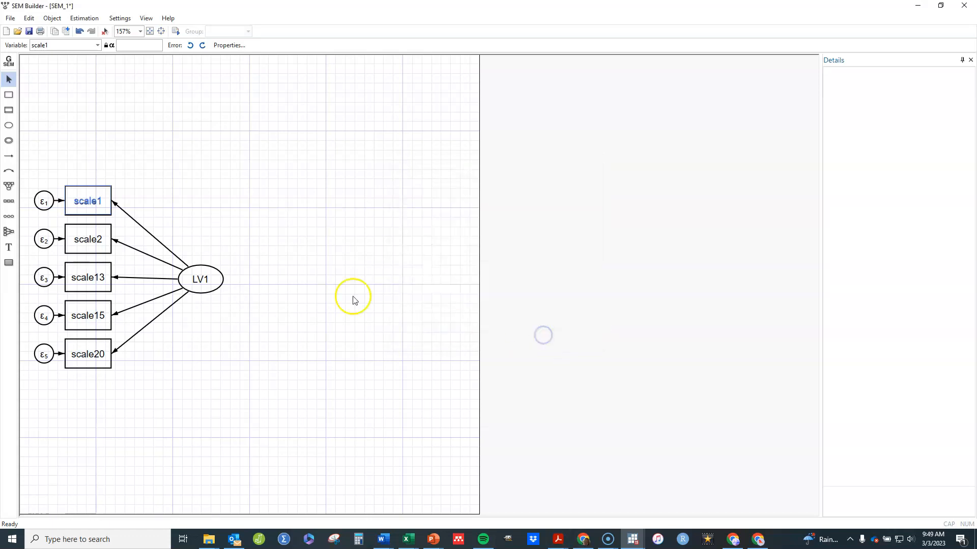
double_click(163, 248)
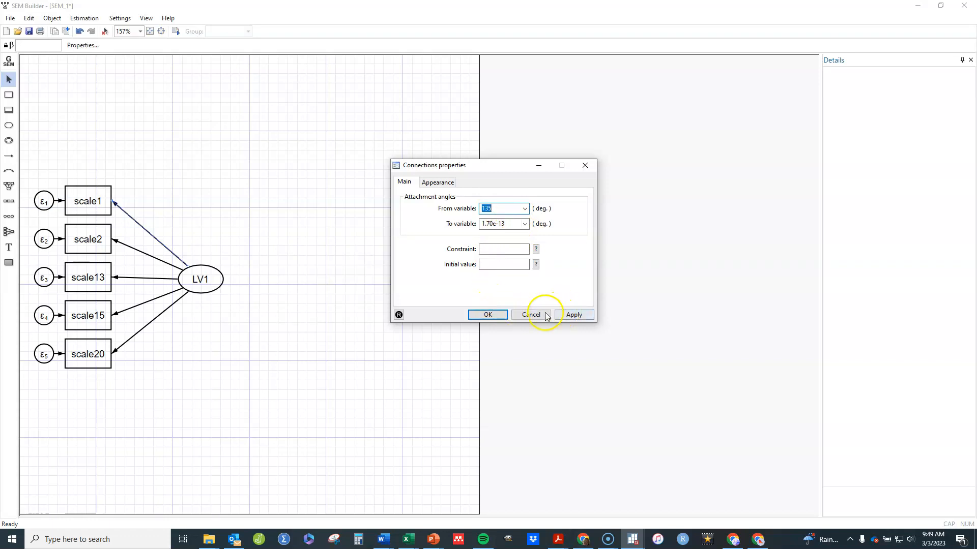
left_click(519, 316)
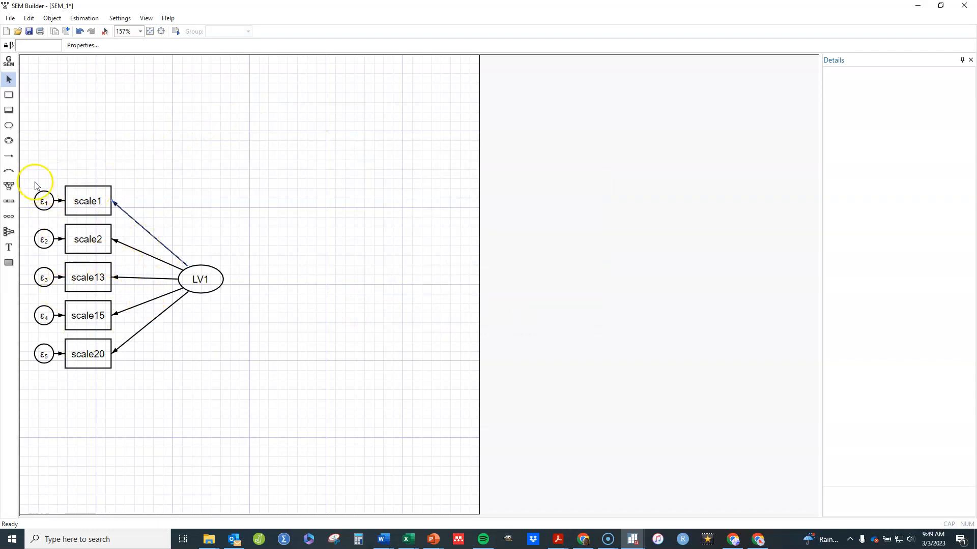
- Start a measurement component to the right of LV1 and name its latent variable LV2
left_click(10, 187)
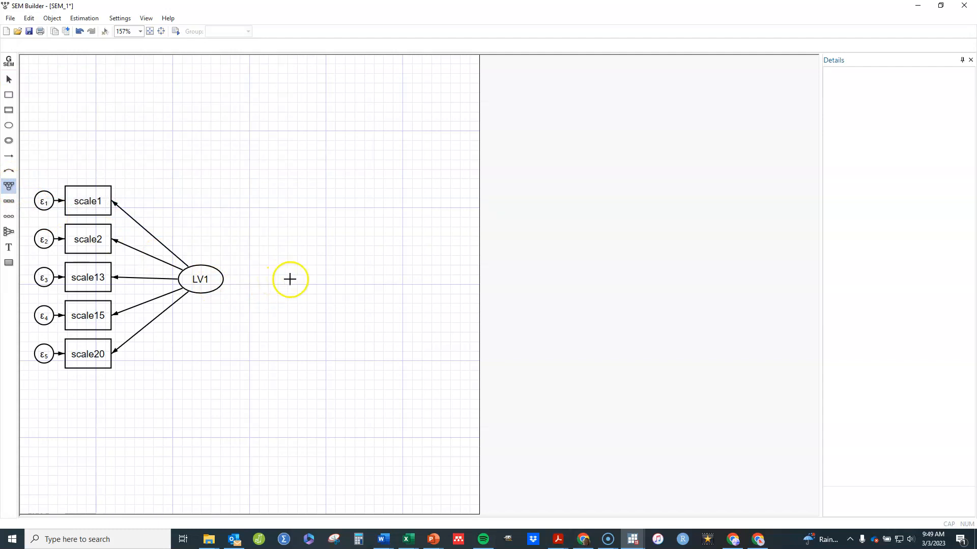
left_click(291, 279)
left_click(422, 243)
left_click(421, 243)
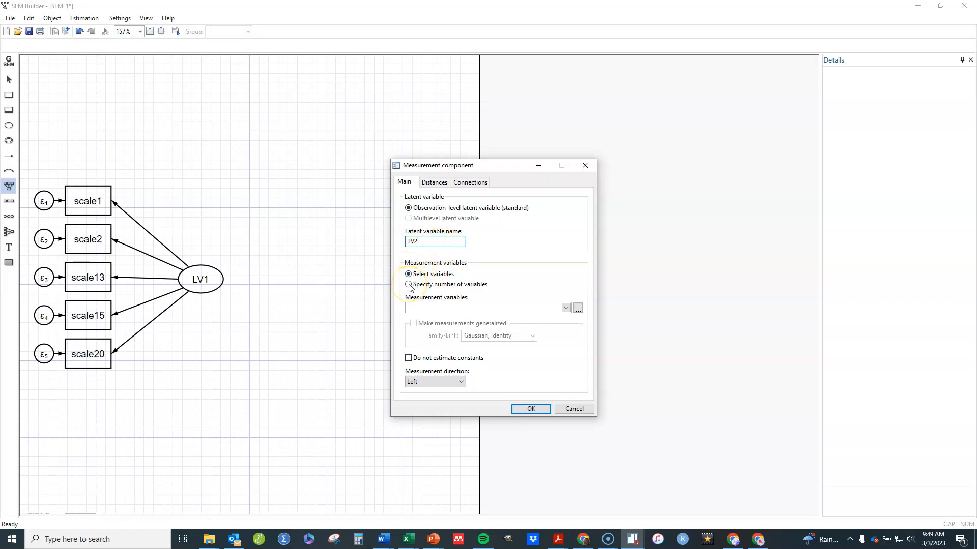
- Select scale3, scale6, scale7, scale11 and scale14 as LV2's measurement variables and create the component with direction Left
left_click(566, 309)
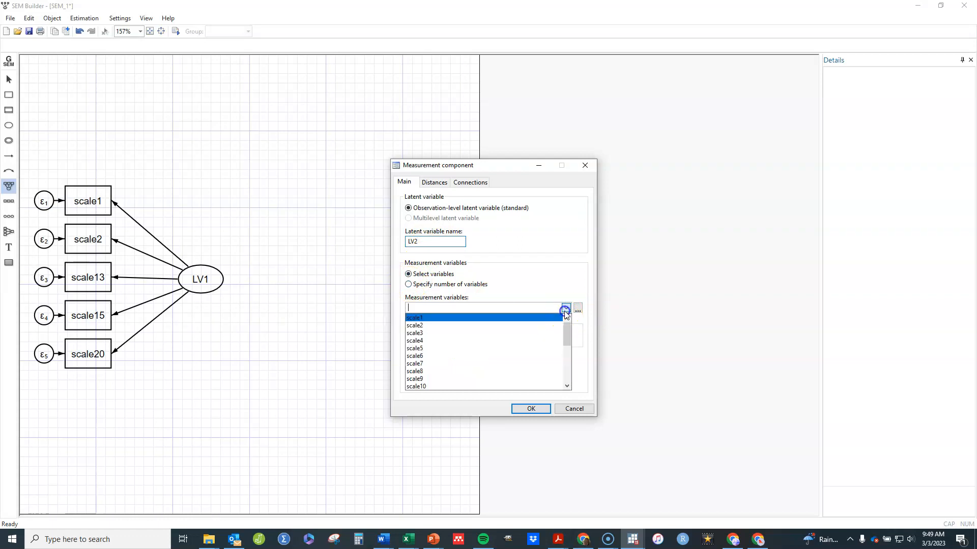
left_click(457, 334)
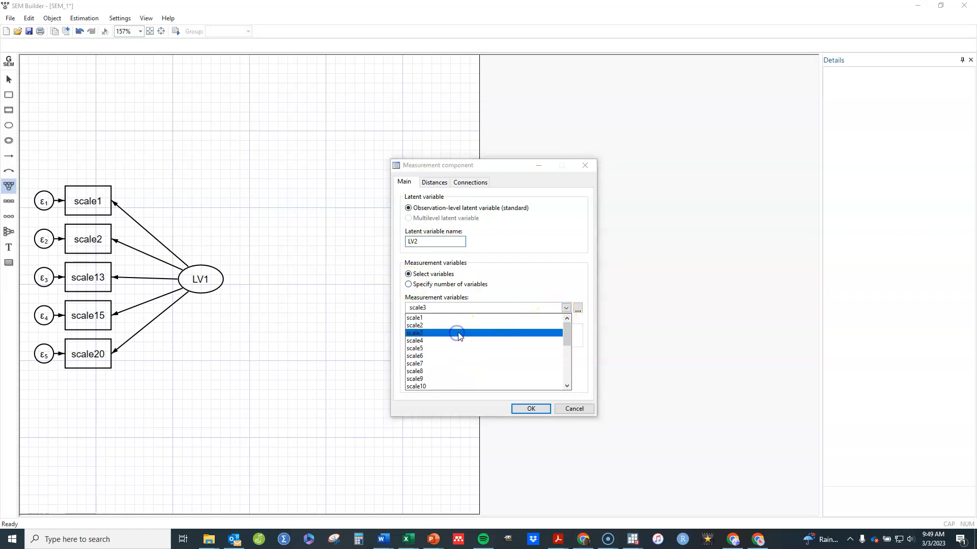
left_click(440, 357)
left_click(440, 364)
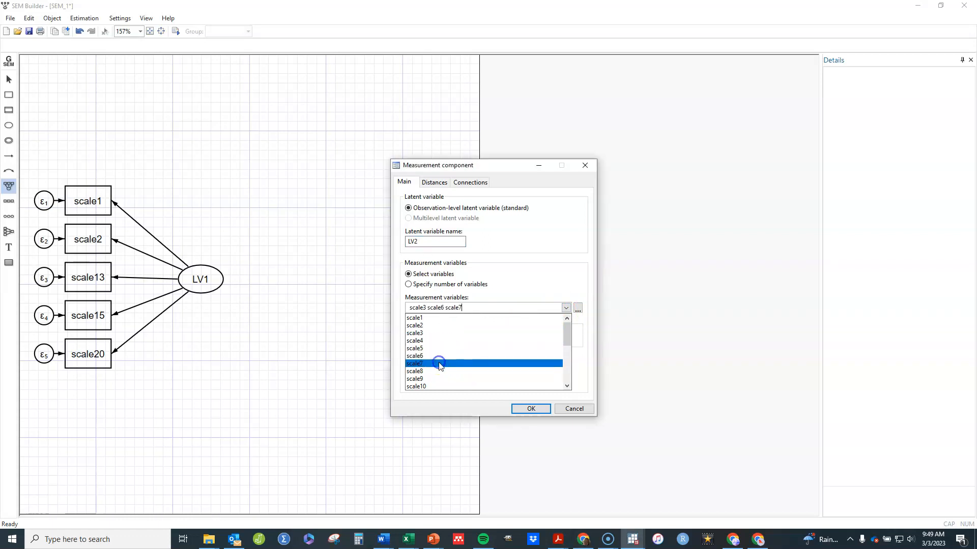
left_click_drag(566, 336, 569, 352)
left_click(478, 372)
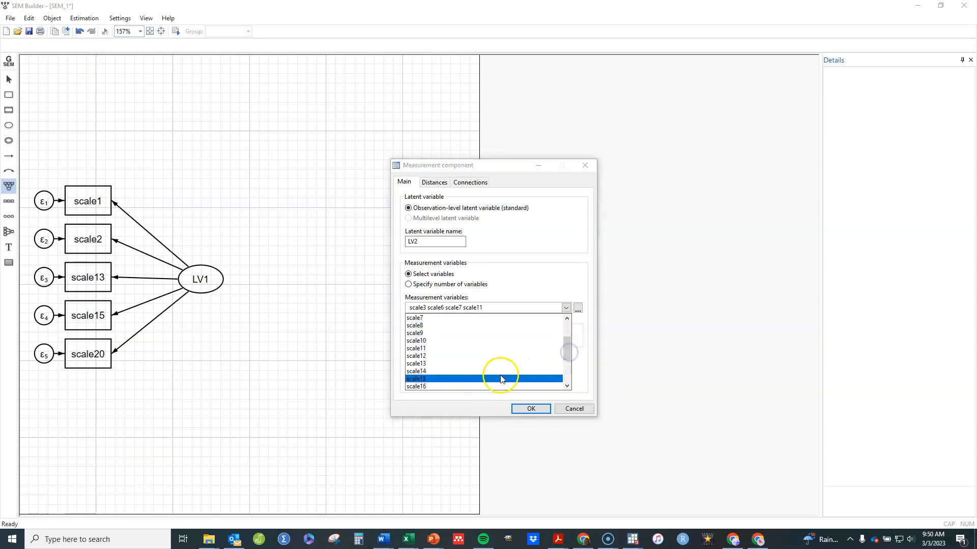
left_click(500, 371)
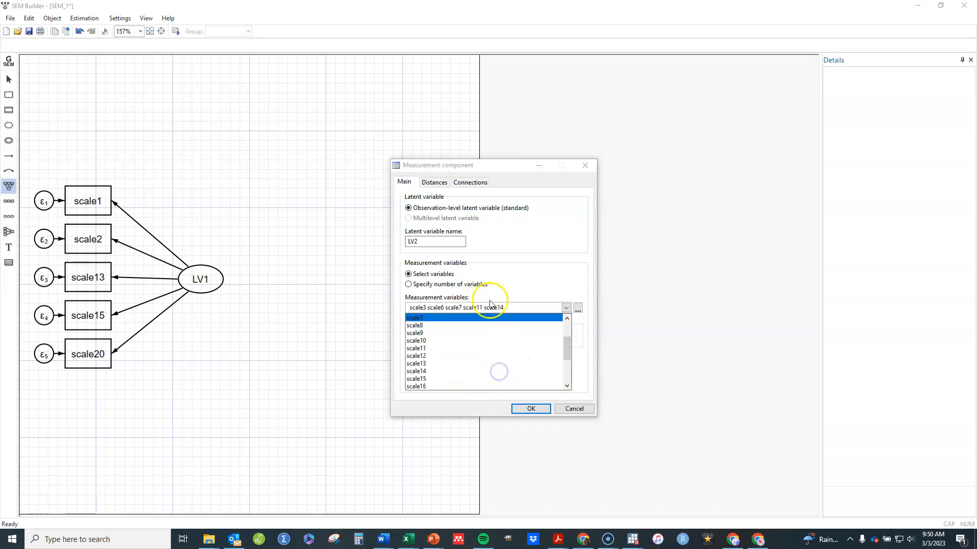
left_click(531, 409)
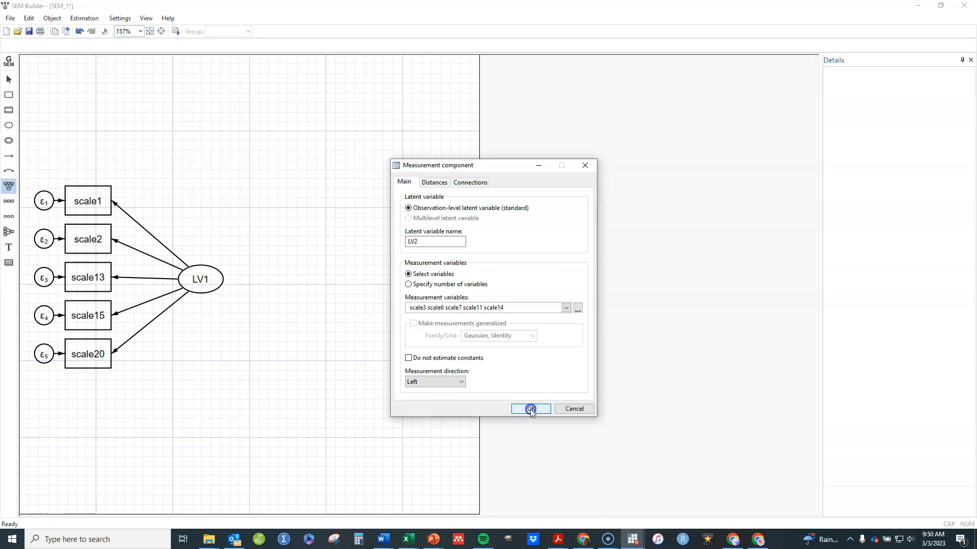
left_click(531, 409)
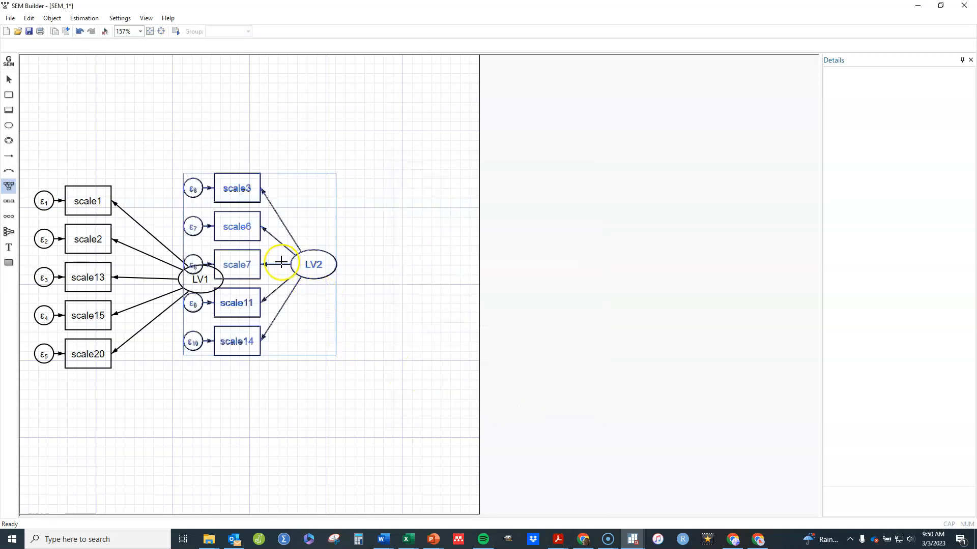
- Move the left-facing LV2 measurement component clear of LV1 and delete it
left_click_drag(298, 263, 402, 290)
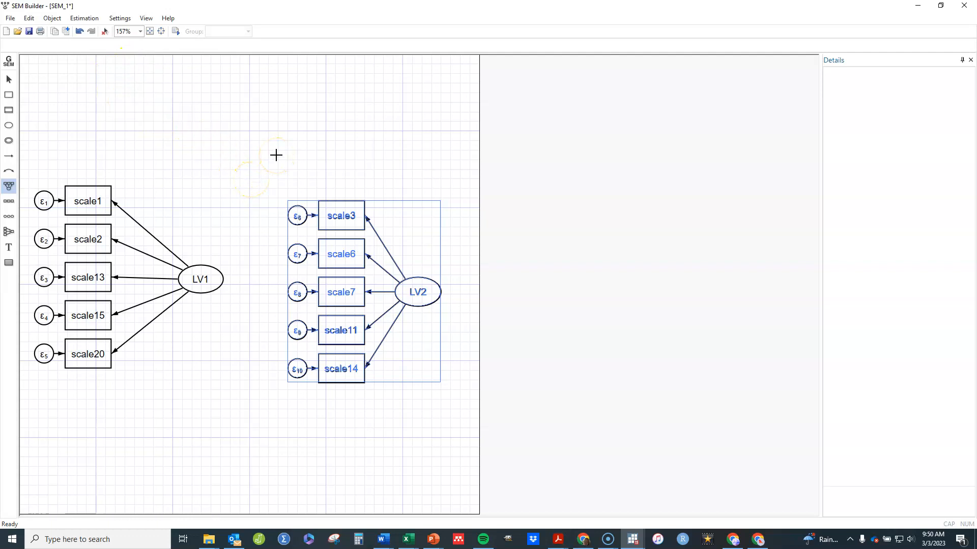
key("Delete")
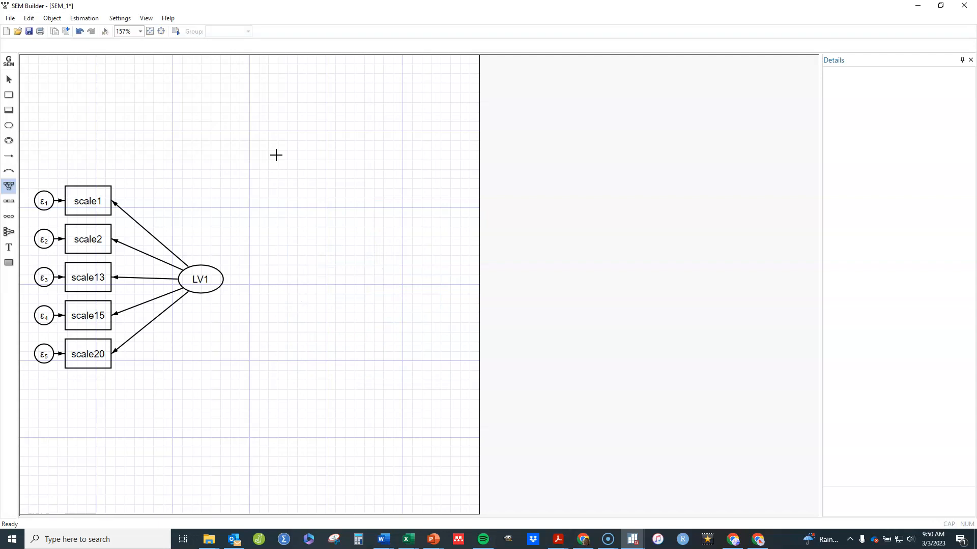
- Start a new measurement component to the right of LV1 with measurement direction Right and latent variable name LV2
left_click(282, 280)
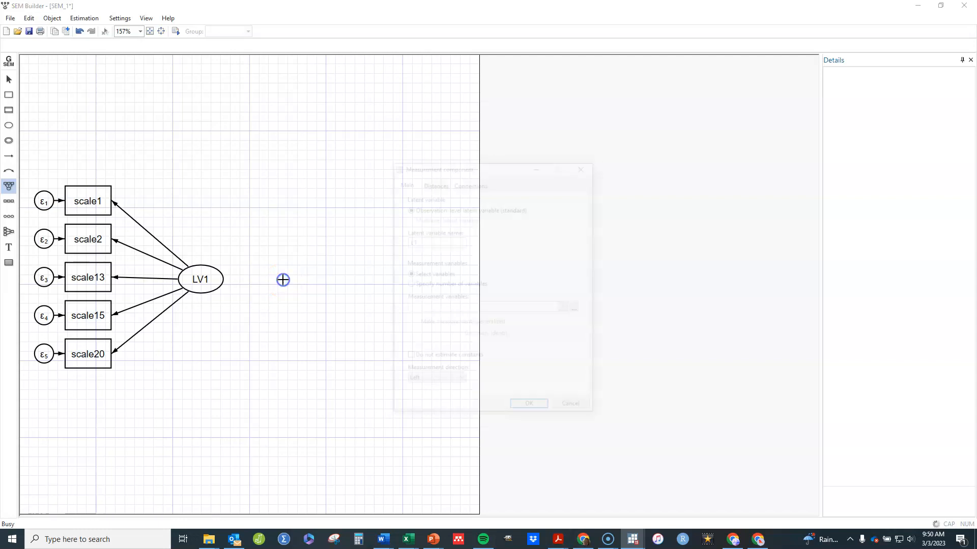
left_click(464, 382)
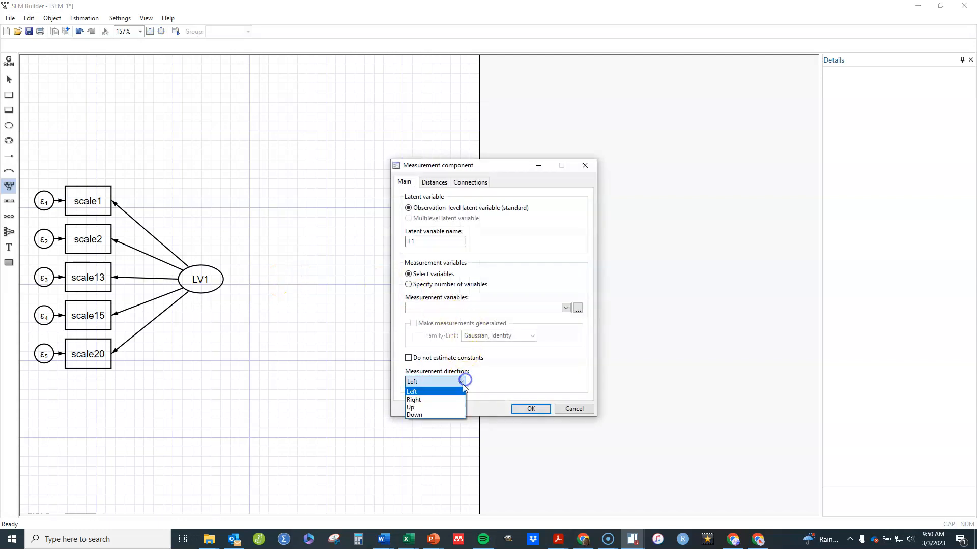
left_click(456, 400)
left_click(421, 241)
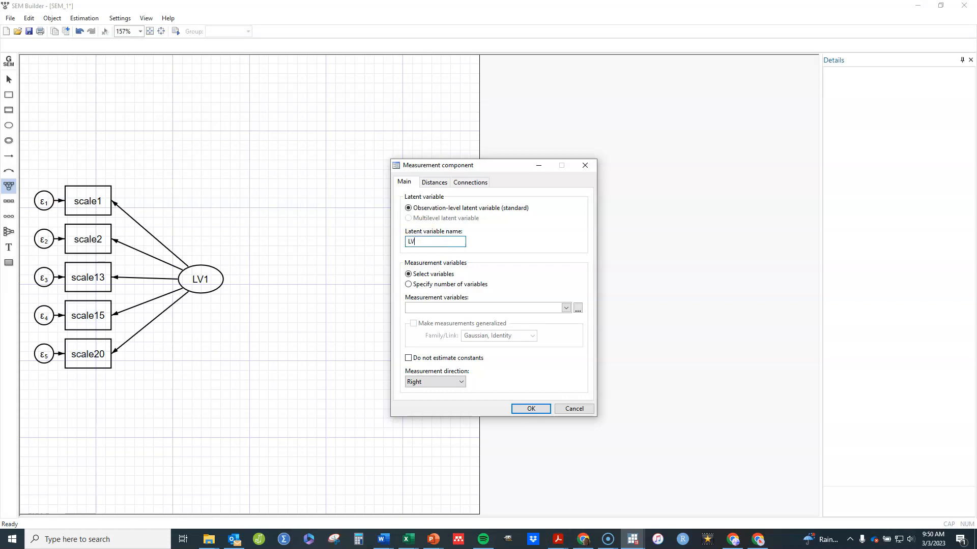
- Select scale3, scale6, scale7, scale11 and scale14 as LV2's measurement variables and create the component with direction Right
left_click(425, 305)
left_click(565, 308)
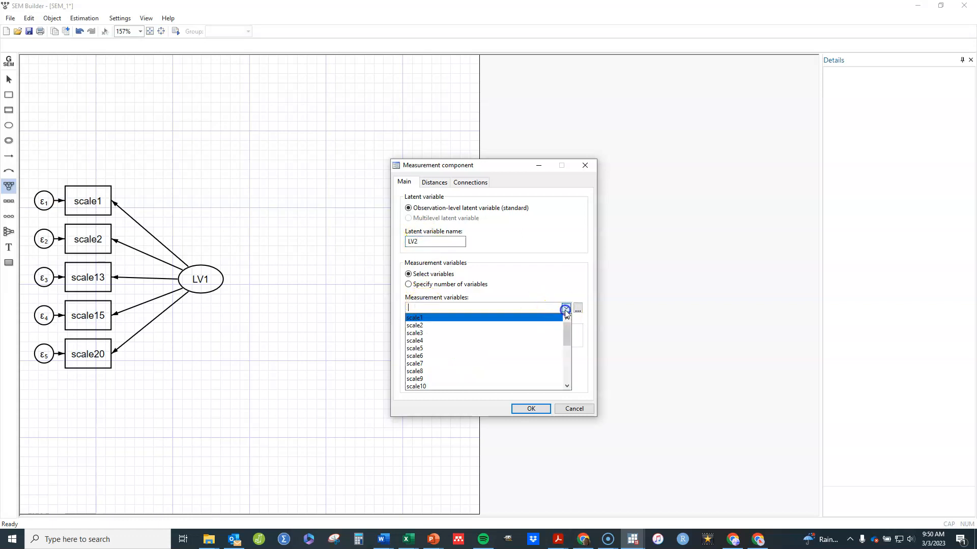
left_click(511, 334)
left_click(501, 356)
left_click(502, 363)
left_click_drag(565, 335, 566, 352)
left_click(467, 341)
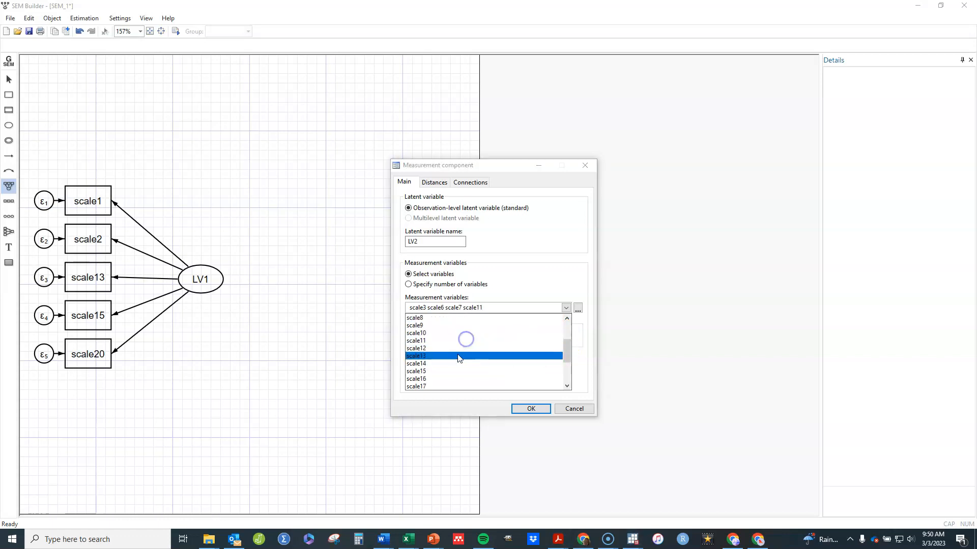
left_click(455, 363)
left_click(520, 408)
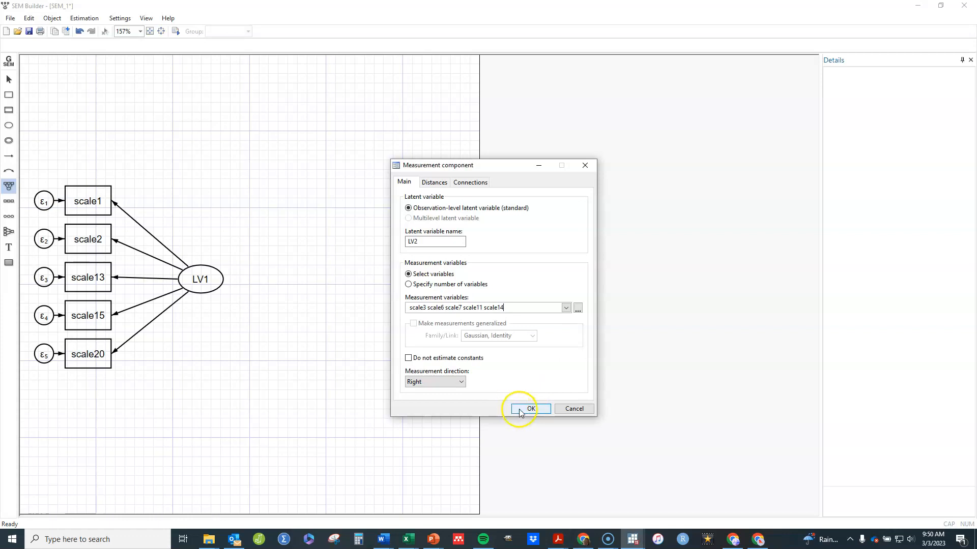
left_click(519, 409)
- Move the whole LV2 measurement component so it sits roughly level with the LV1 component, then deselect it
left_click(306, 257)
left_click_drag(305, 258, 318, 275)
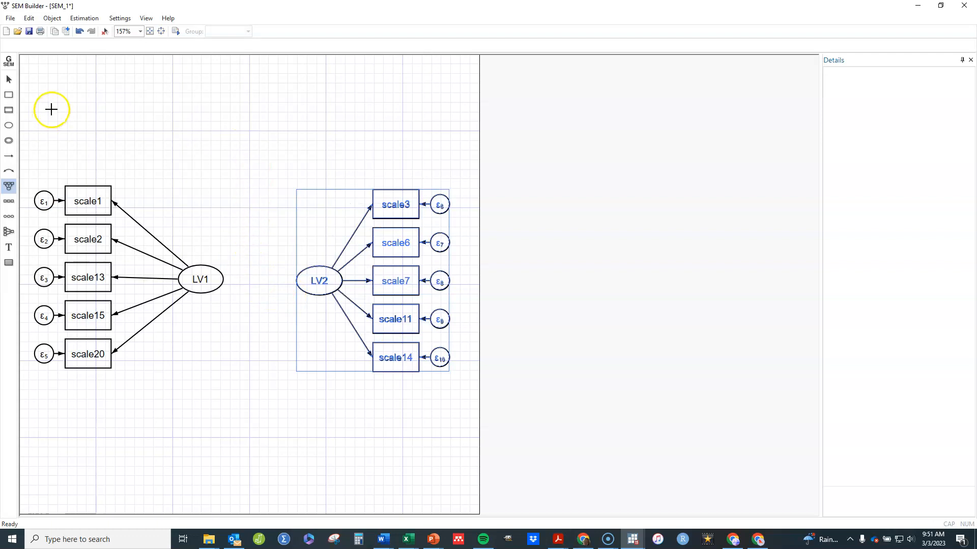
left_click(6, 82)
left_click(279, 121)
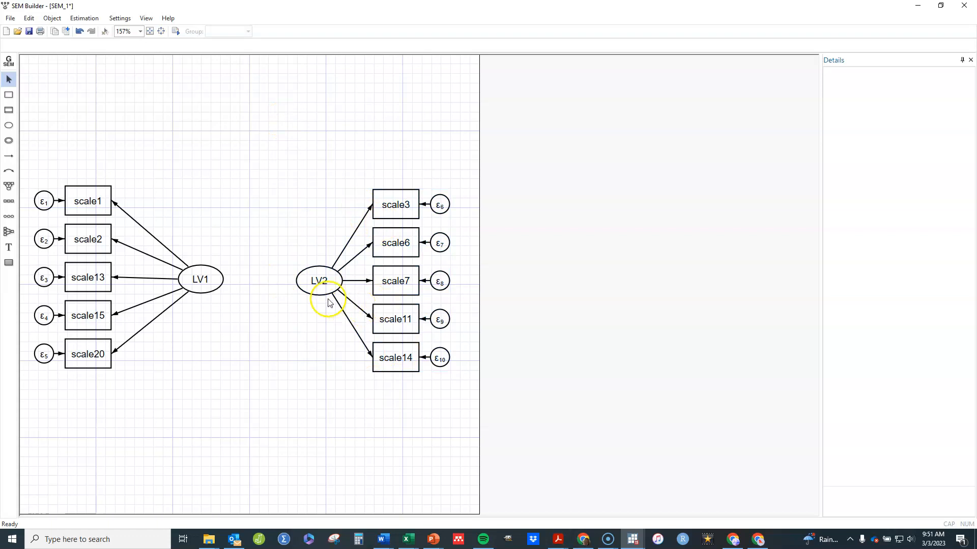
- Move only the LV2 oval closer to LV1, aligned at the same height
left_click(312, 285)
left_click_drag(300, 285, 271, 277)
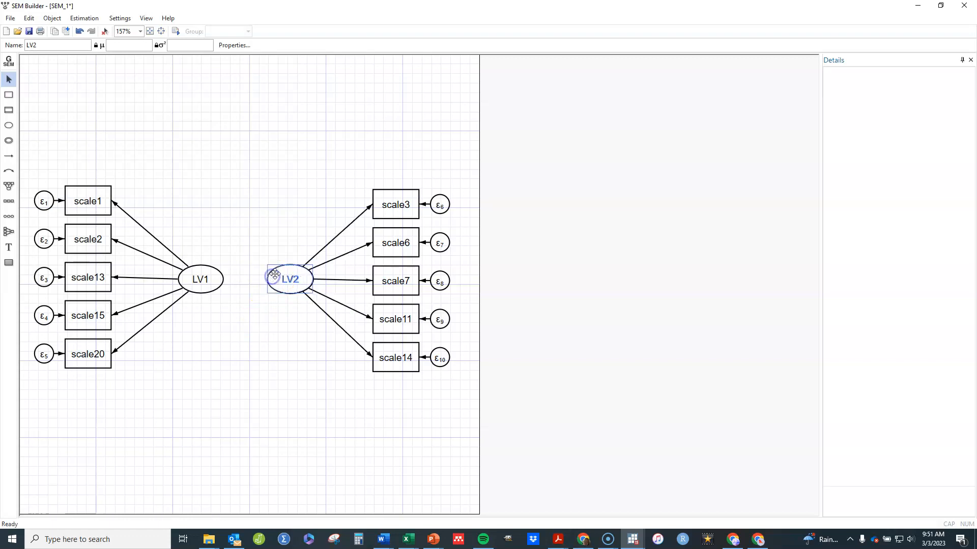
left_click(268, 246)
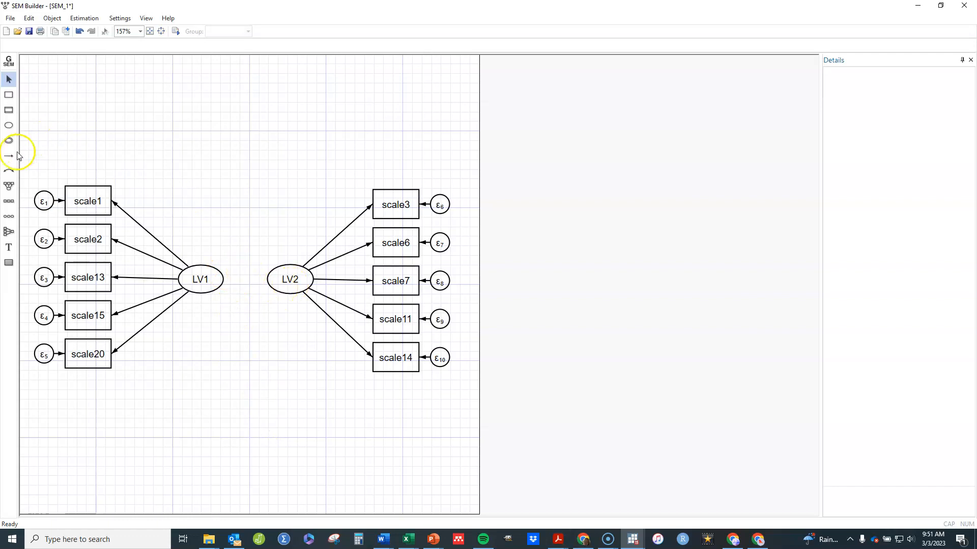
- Draw a covariance path between LV1 and LV2
left_click(9, 171)
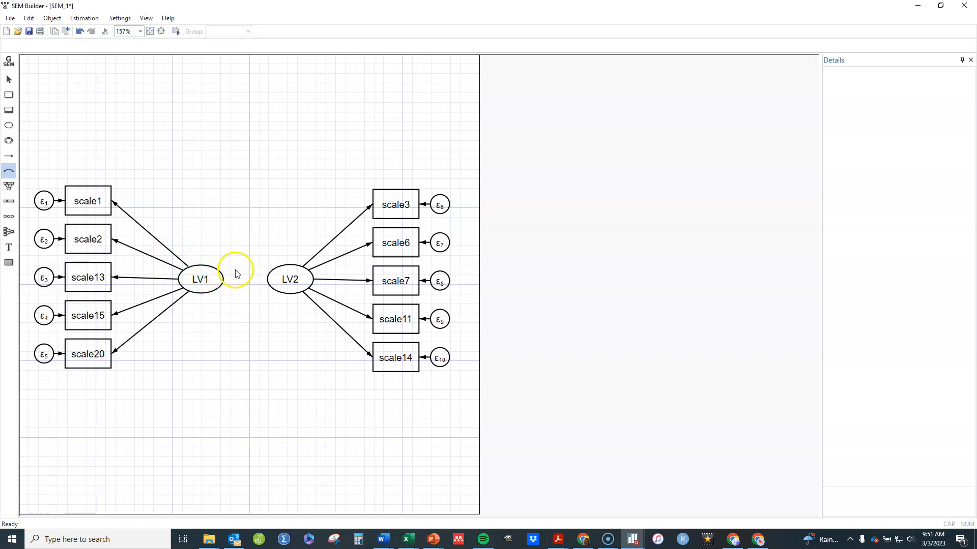
left_click_drag(267, 269, 274, 271)
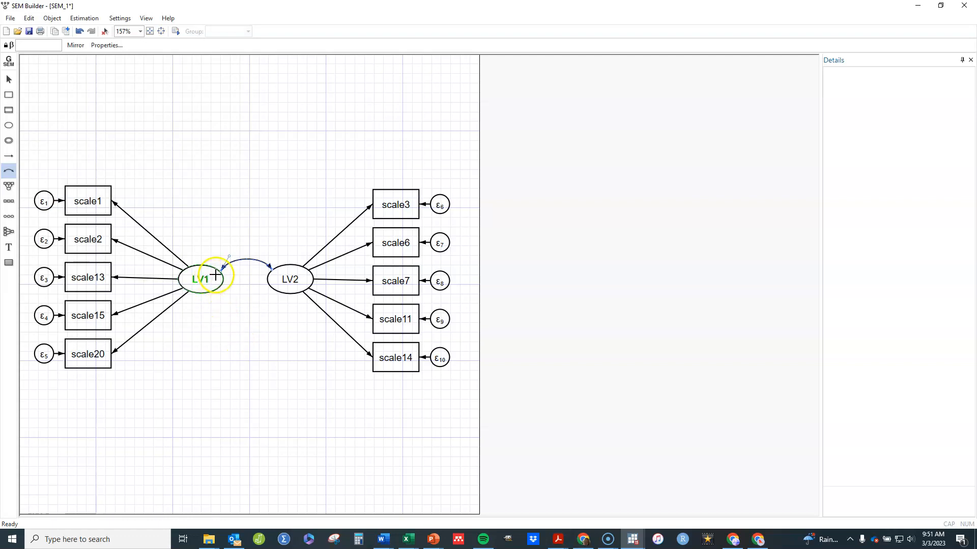
left_click(10, 80)
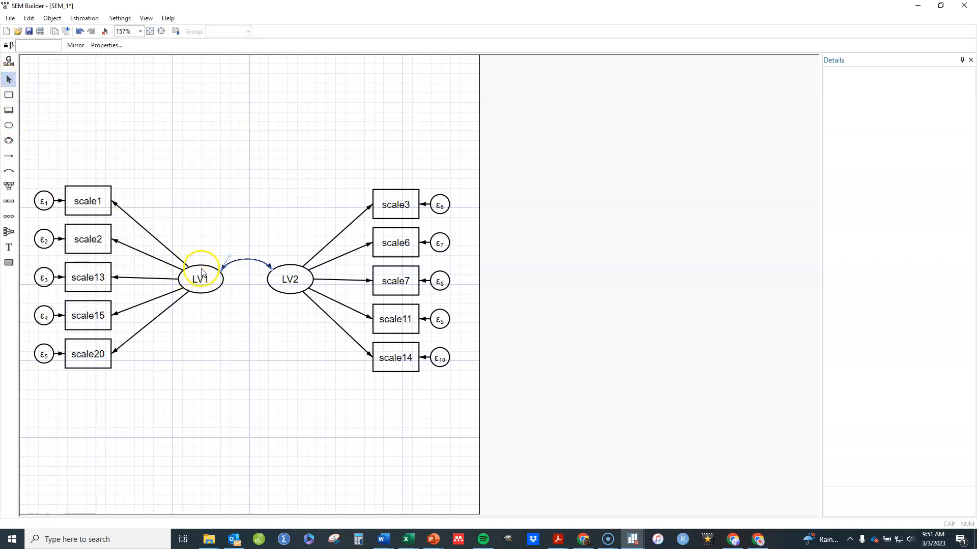
- Adjust the curvature and the LV1 attachment point of the covariance arrow to give it a higher, more symmetric arc
left_click(218, 268)
left_click(237, 261)
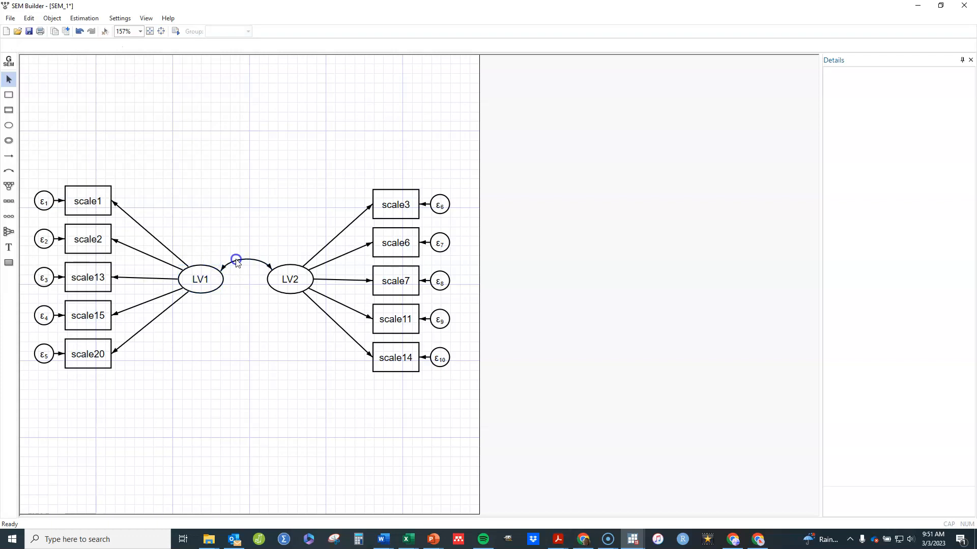
left_click_drag(224, 243, 219, 224)
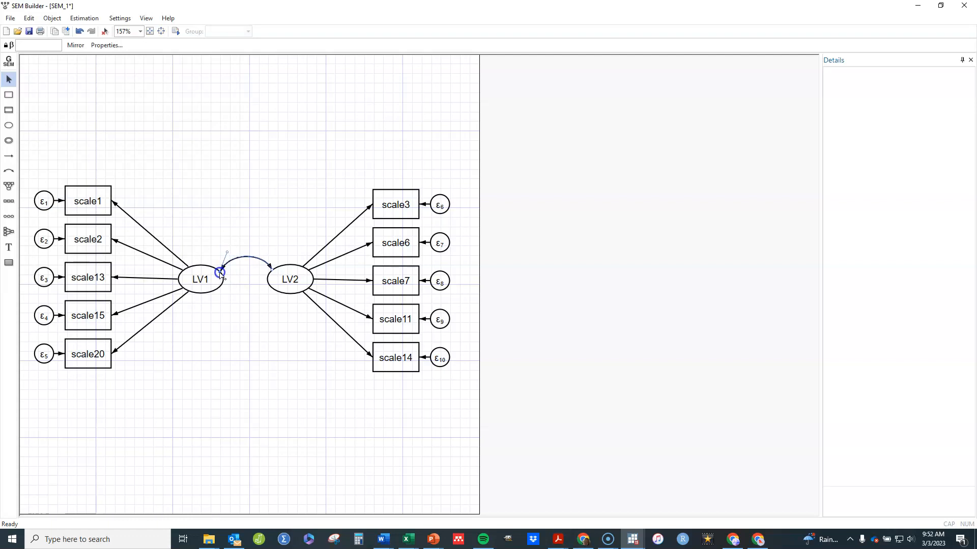
left_click_drag(217, 270, 218, 264)
left_click(236, 285)
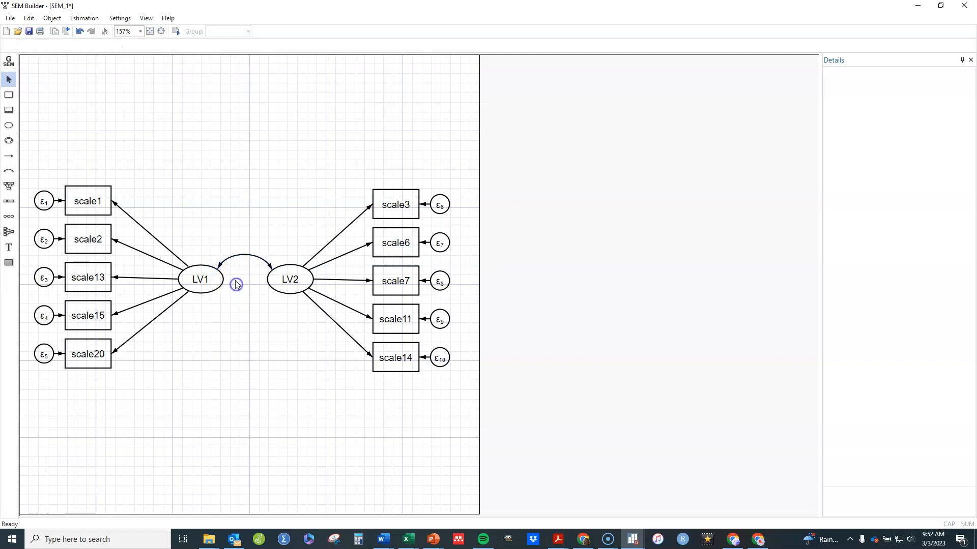
- Examine the constraint settings in the properties of the LV1–LV2 covariance and of LV2, leaving both unchanged
double_click(235, 259)
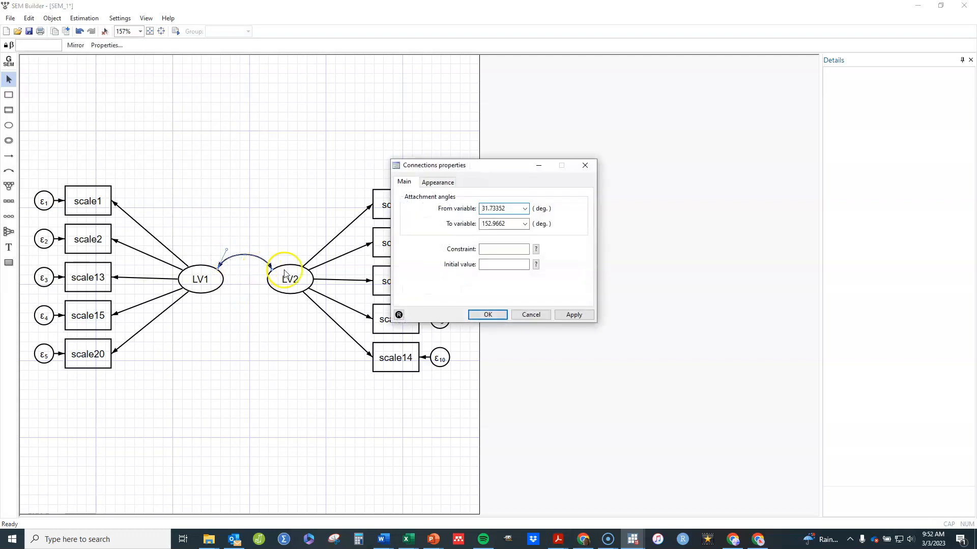
left_click(484, 250)
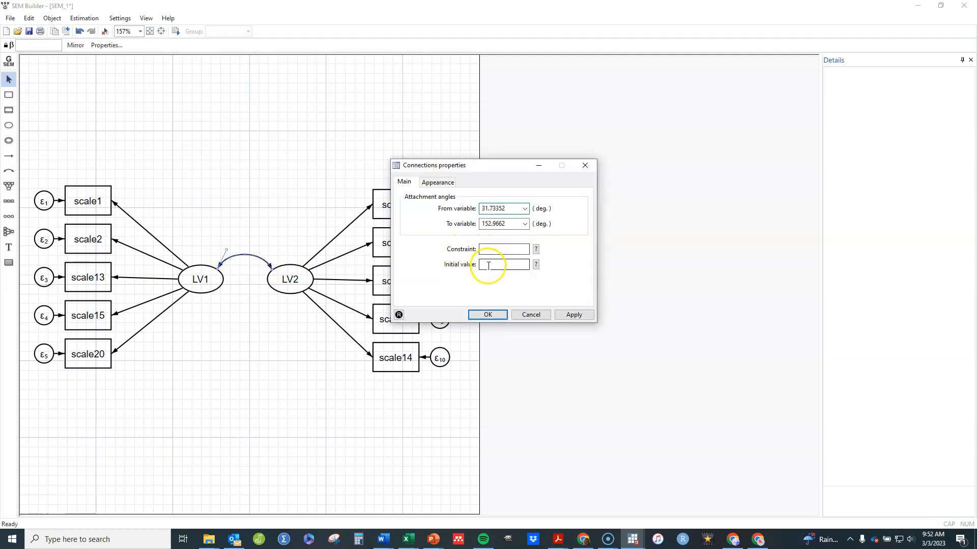
left_click(585, 166)
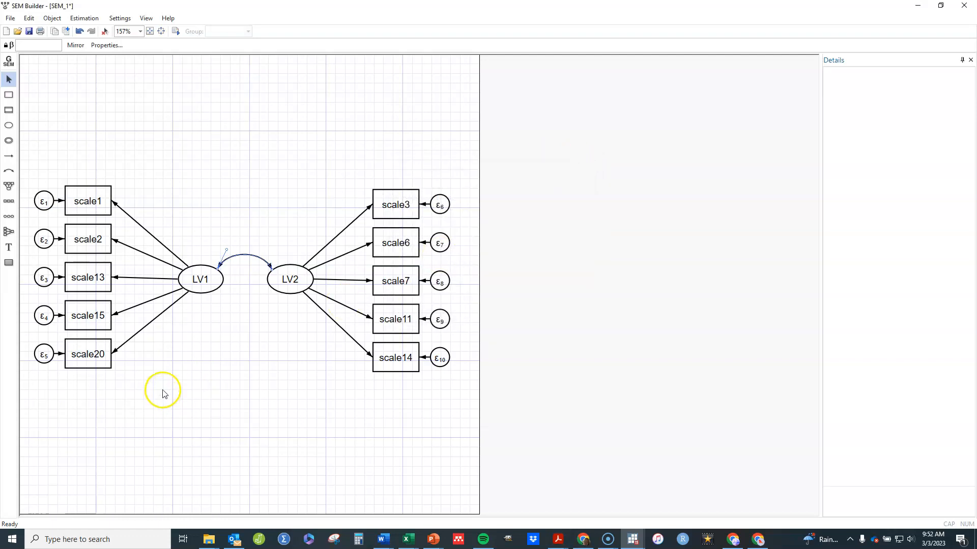
double_click(272, 288)
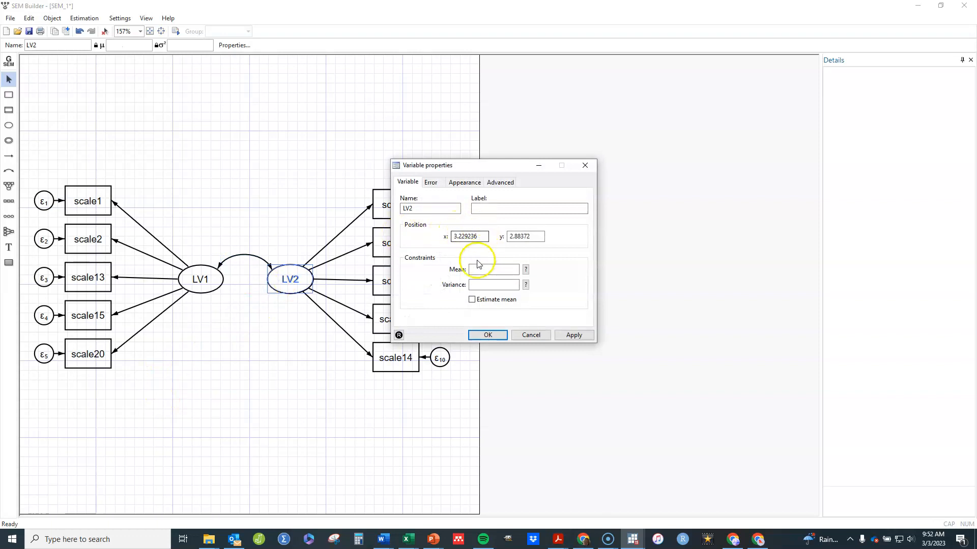
left_click(486, 269)
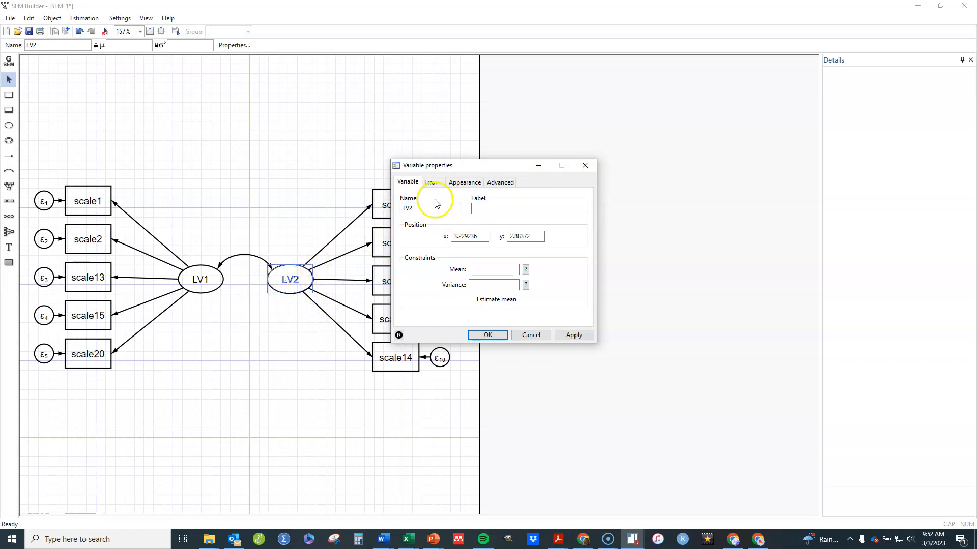
left_click(583, 167)
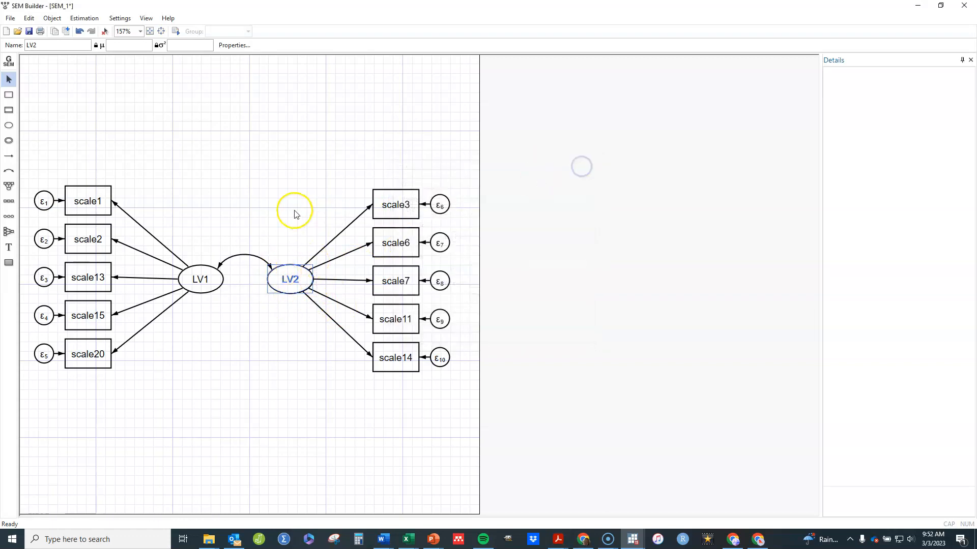
left_click(282, 200)
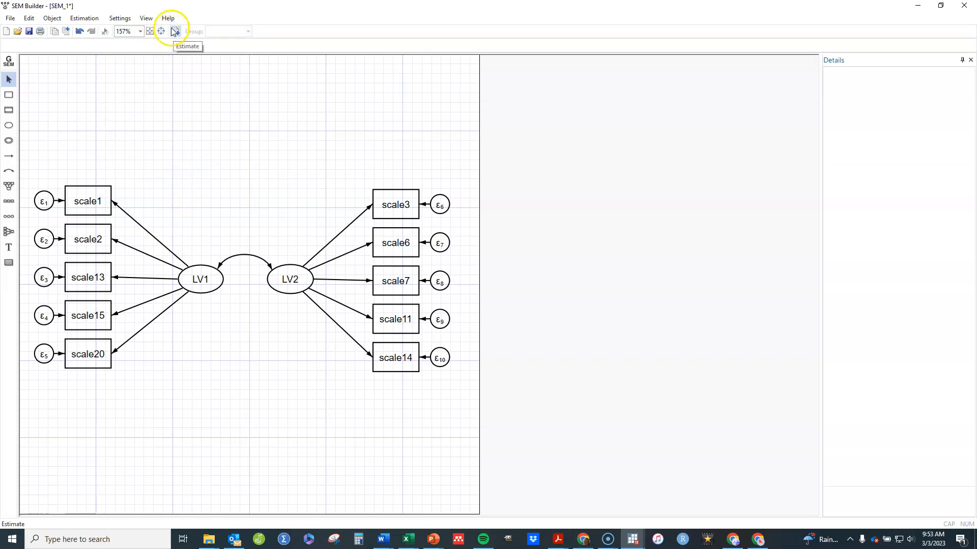
- Start the model estimation, look through its option pages and enable the display of standardized coefficients and values
left_click(175, 32)
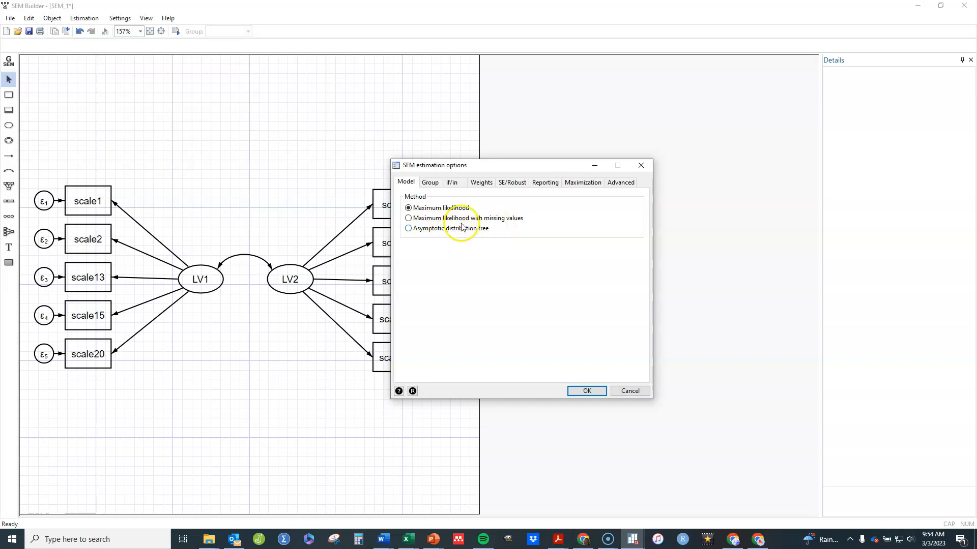
left_click(504, 185)
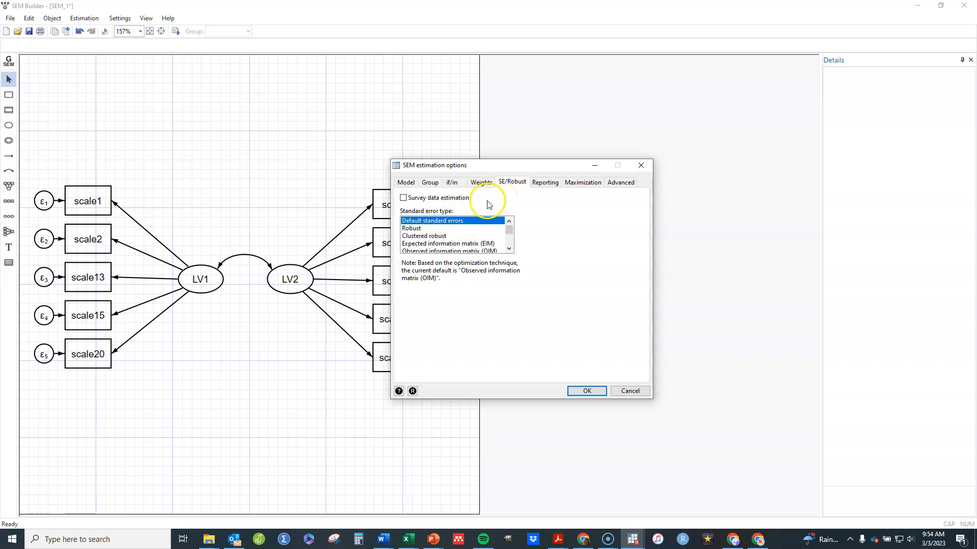
left_click(427, 182)
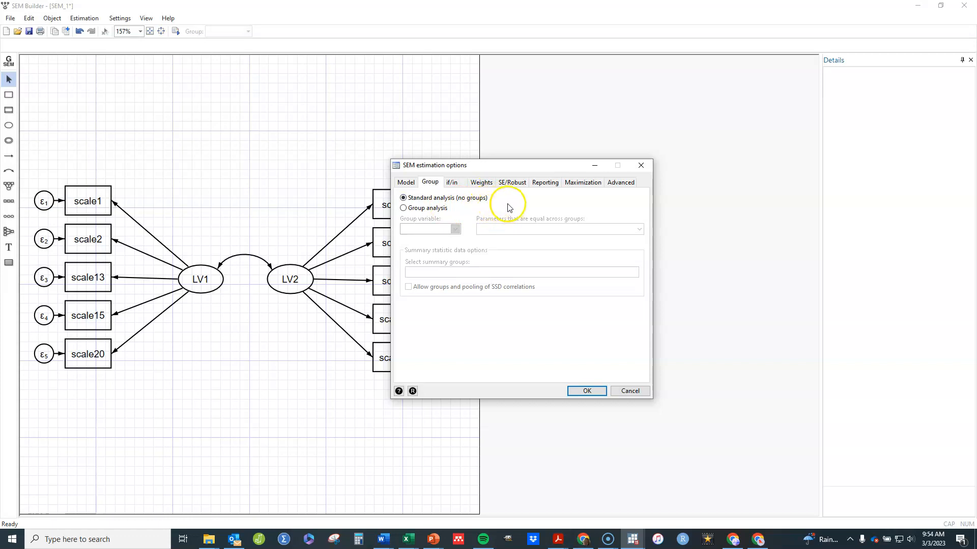
left_click(456, 184)
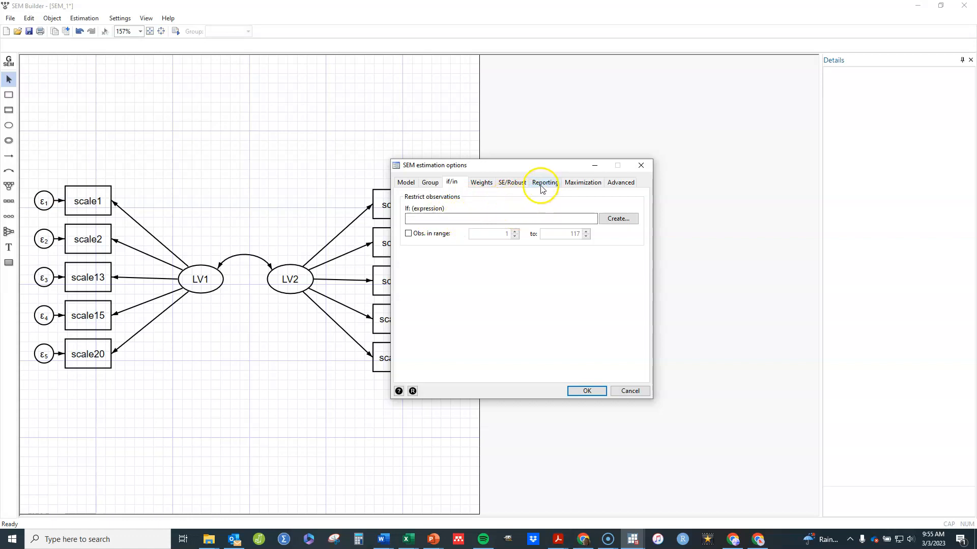
left_click(617, 184)
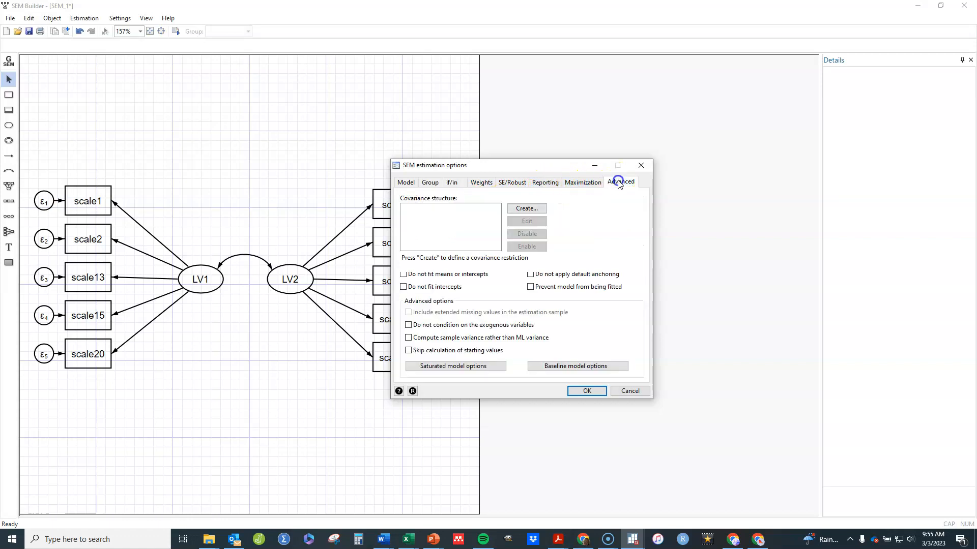
left_click(581, 183)
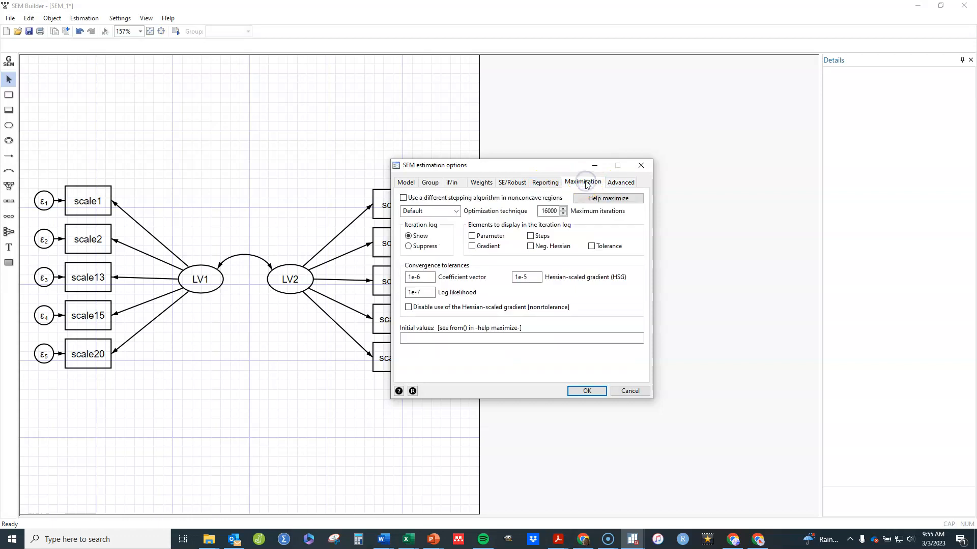
left_click(540, 187)
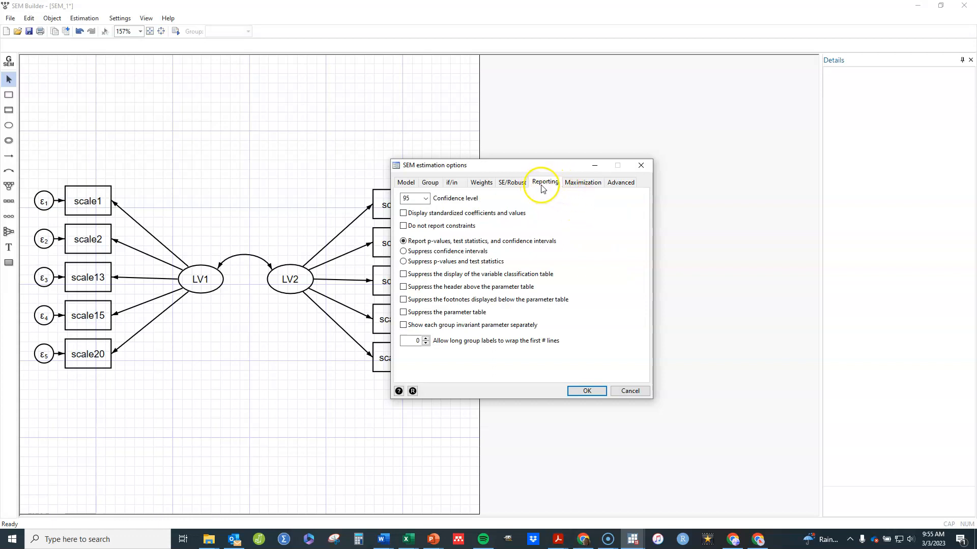
left_click(403, 215)
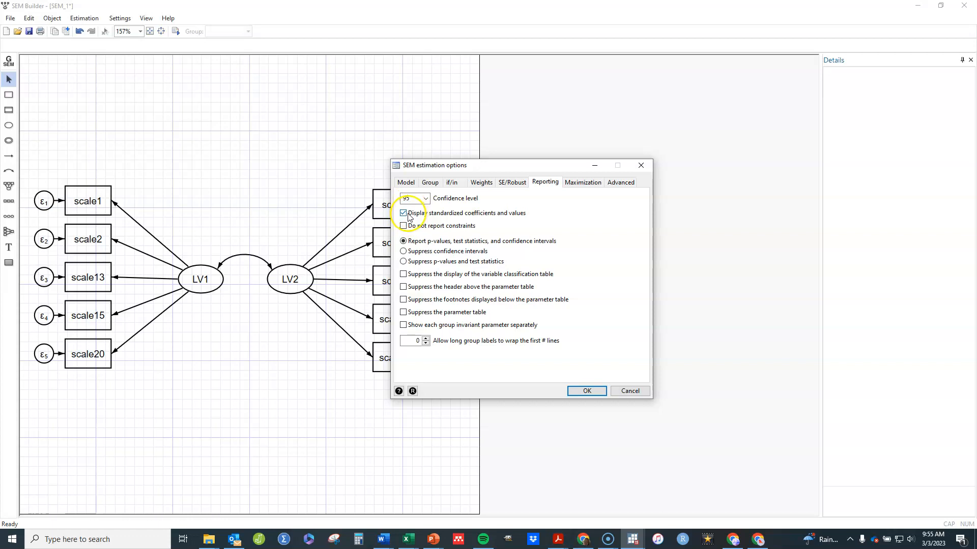
- Keep Maximum likelihood as the estimation method and run the SEM estimation
left_click(406, 184)
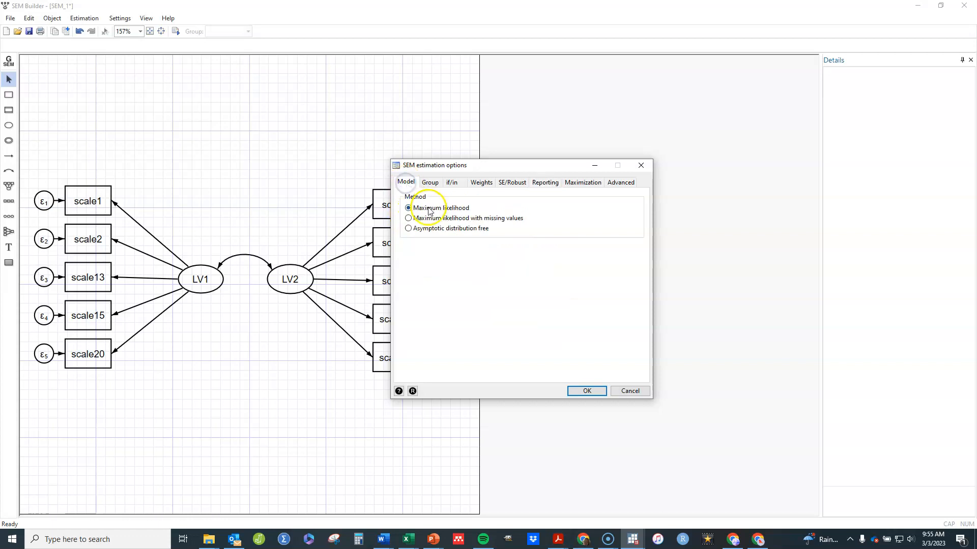
left_click(408, 218)
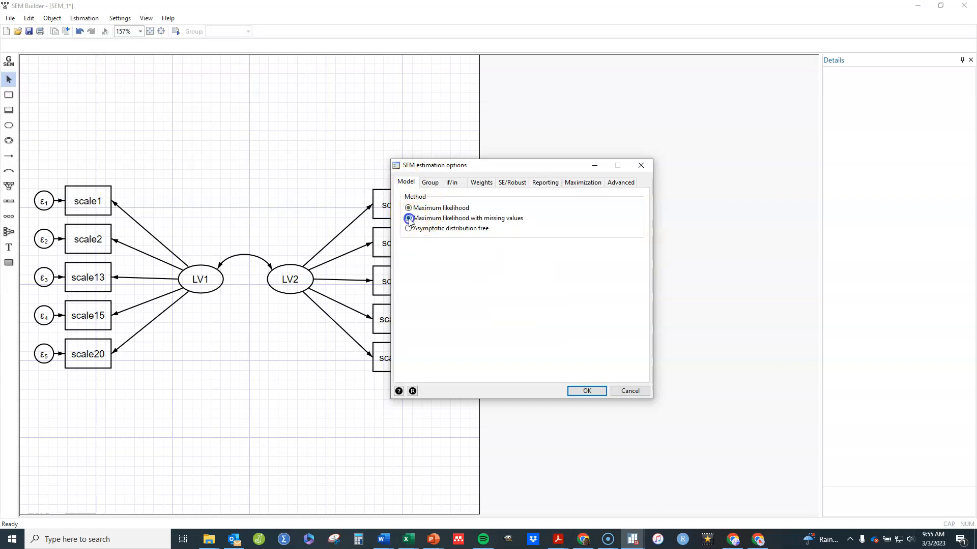
left_click(408, 208)
left_click(587, 391)
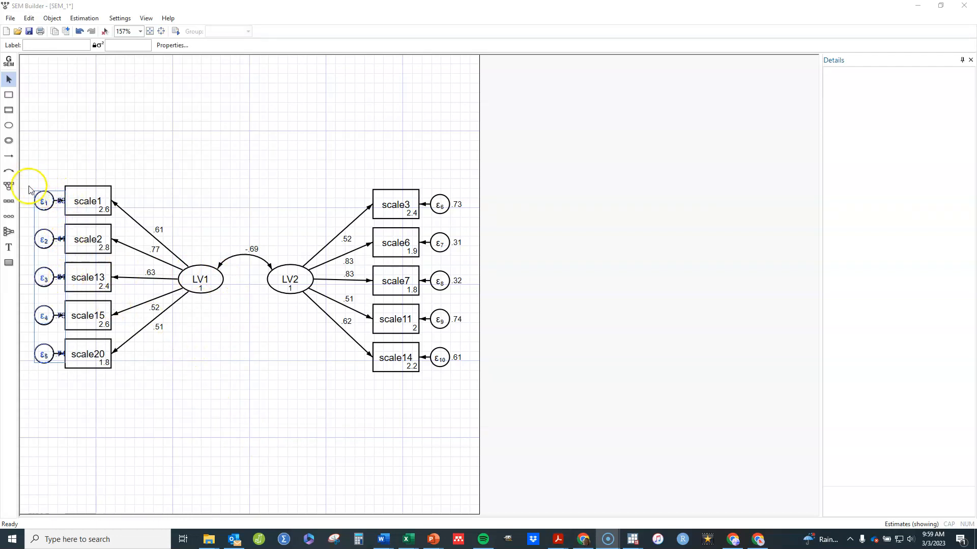
- Enable custom appearance for the selected error terms of the LV1 items and open their custom results settings
left_click(8, 81)
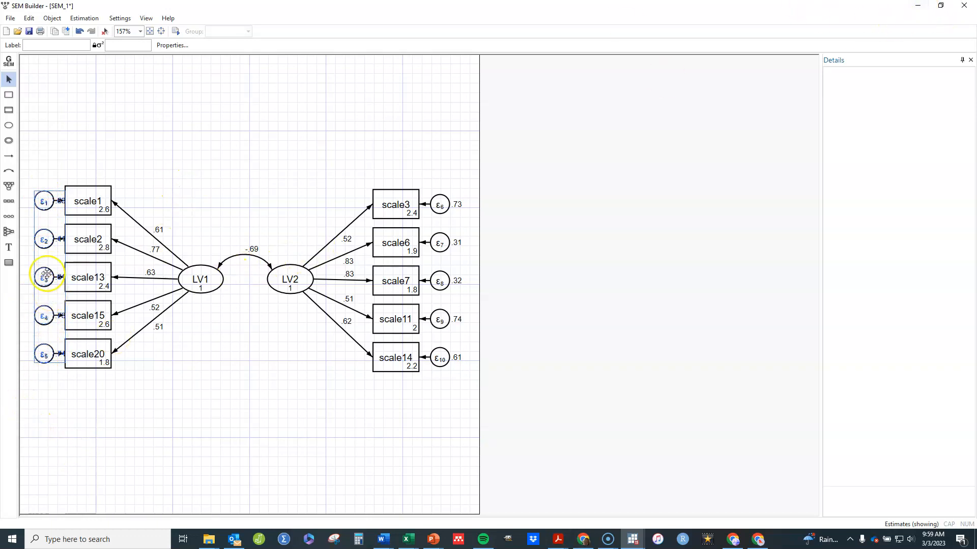
left_click(53, 19)
left_click(61, 30)
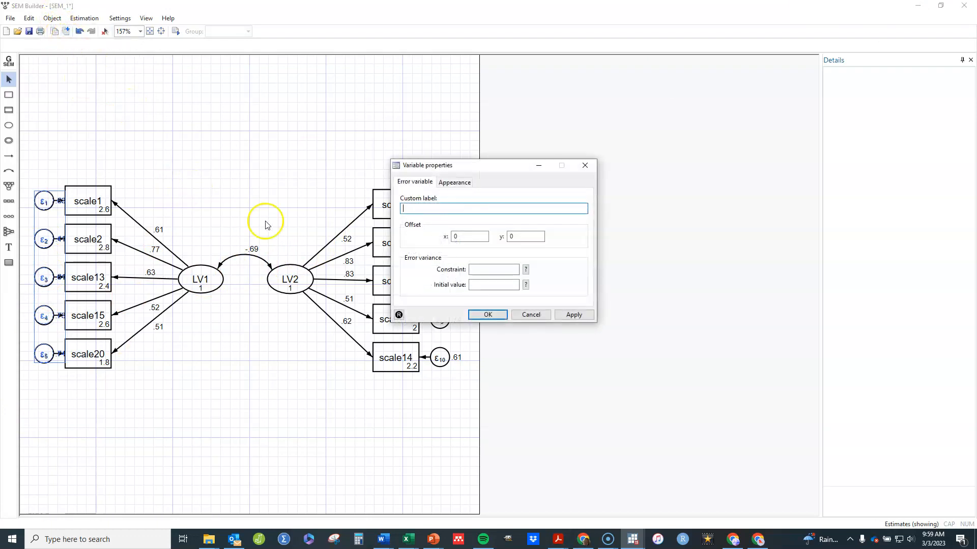
left_click(450, 184)
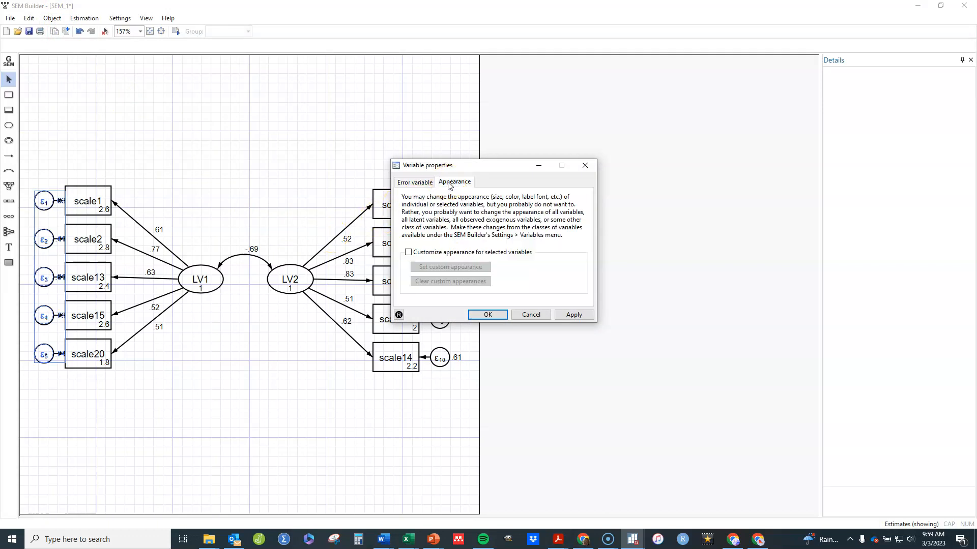
left_click(409, 253)
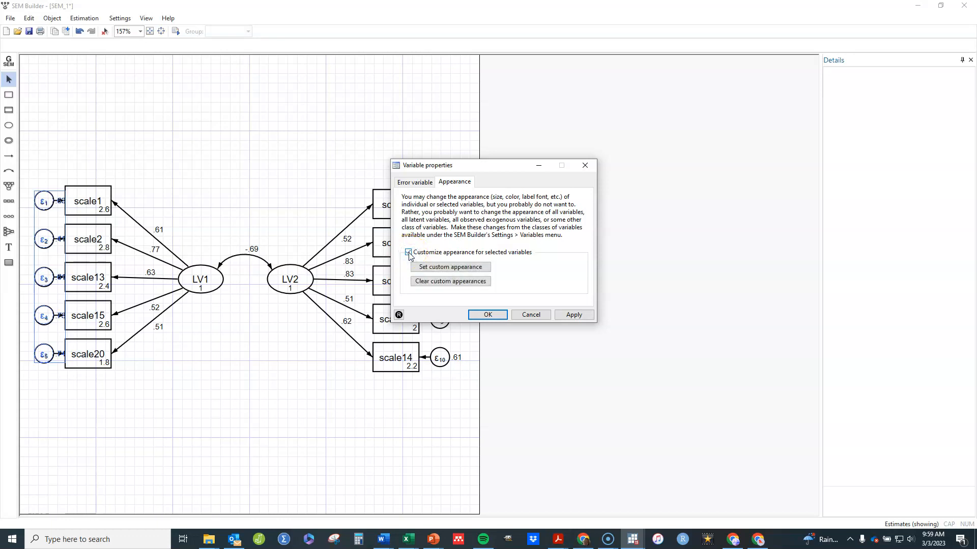
left_click(439, 268)
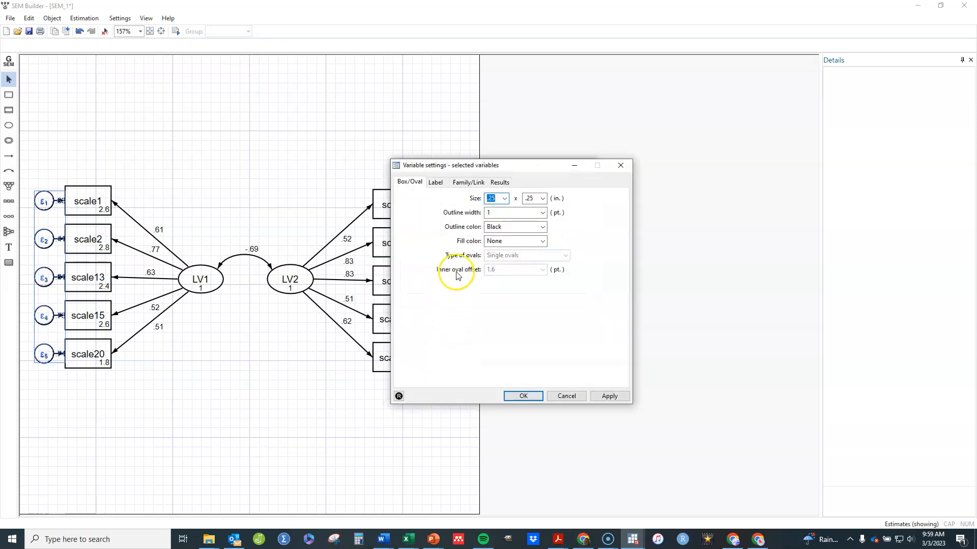
left_click(500, 183)
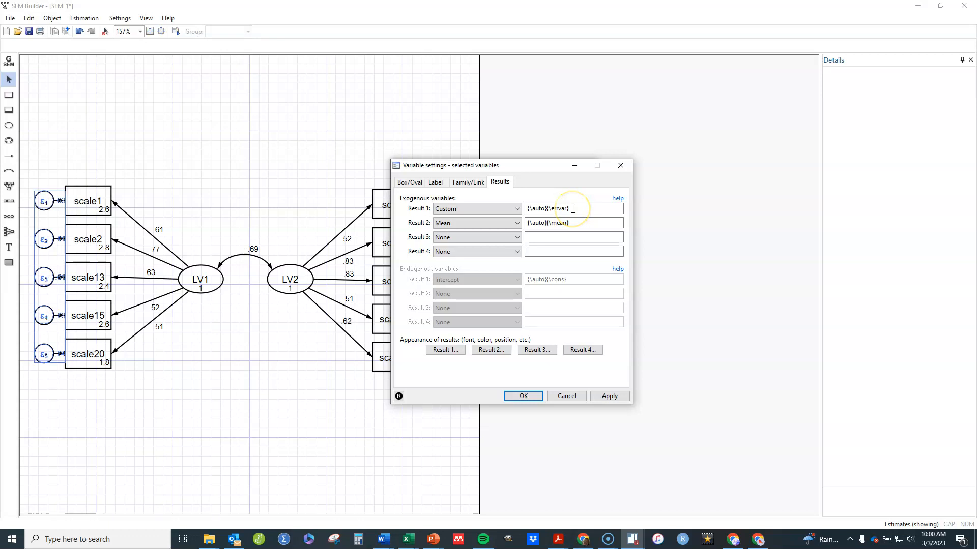
- Set the position of result 1 to 9 o'clock for the LV1 items' error terms and accept the settings
left_click(452, 350)
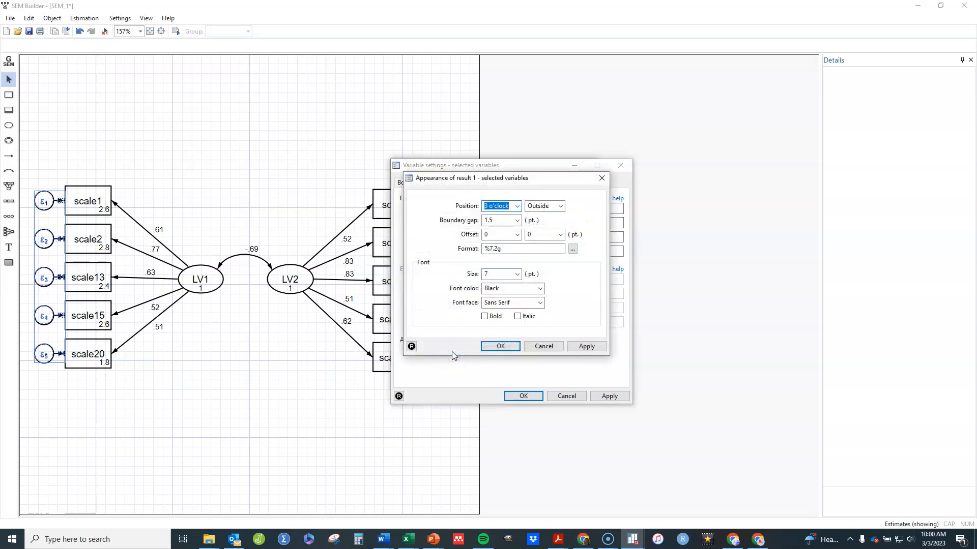
left_click(517, 207)
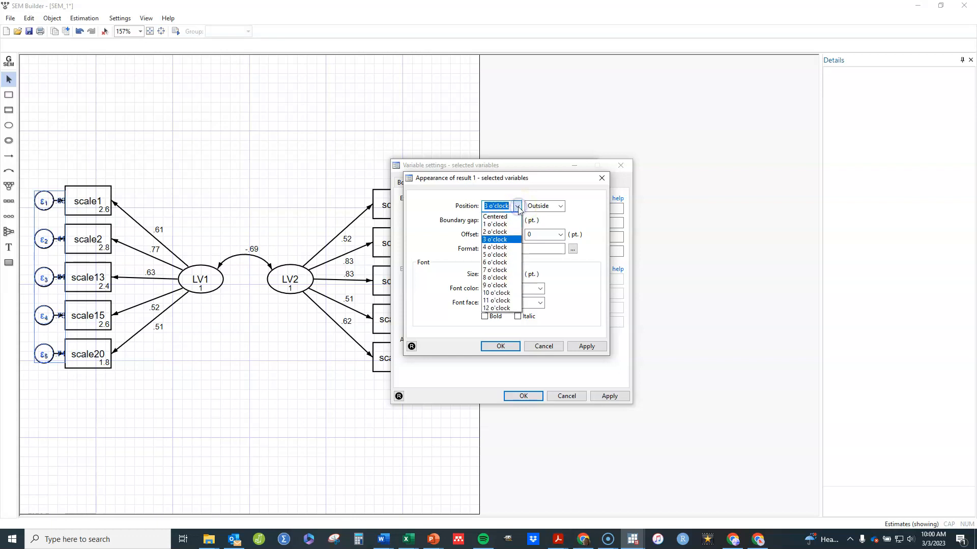
left_click(495, 285)
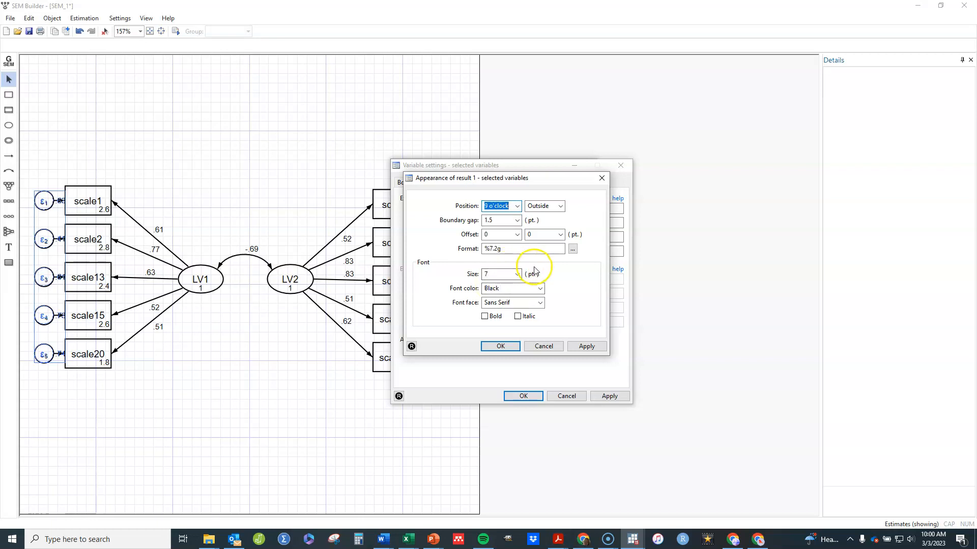
left_click(586, 346)
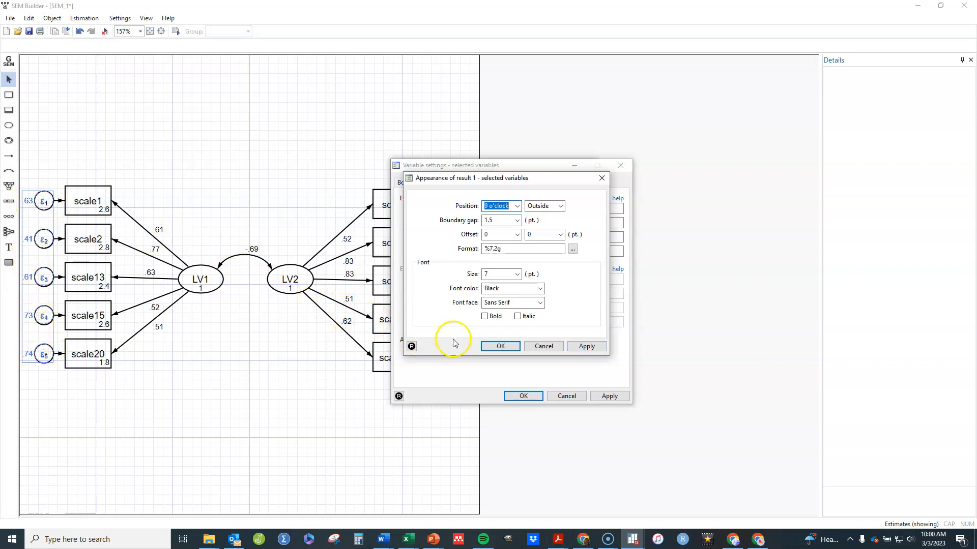
left_click(493, 347)
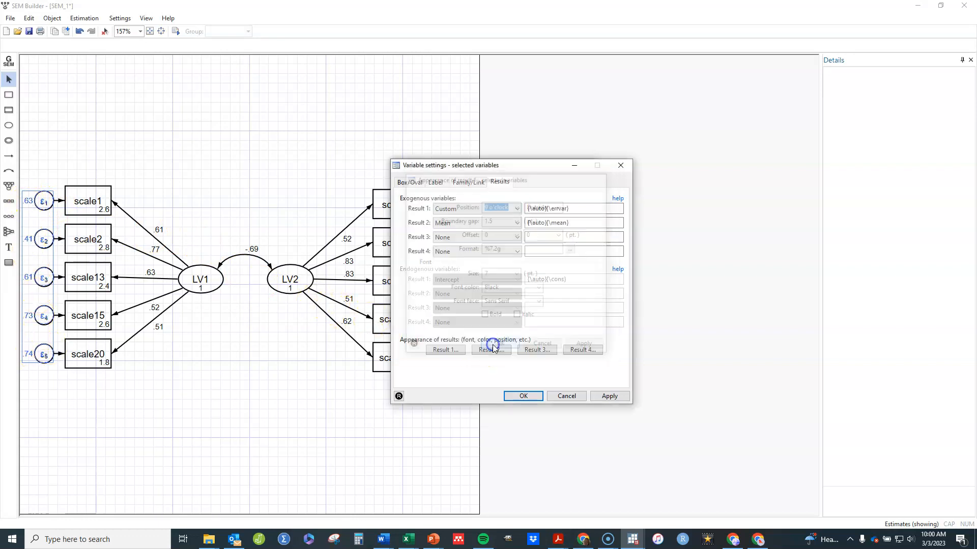
left_click(520, 395)
left_click(489, 318)
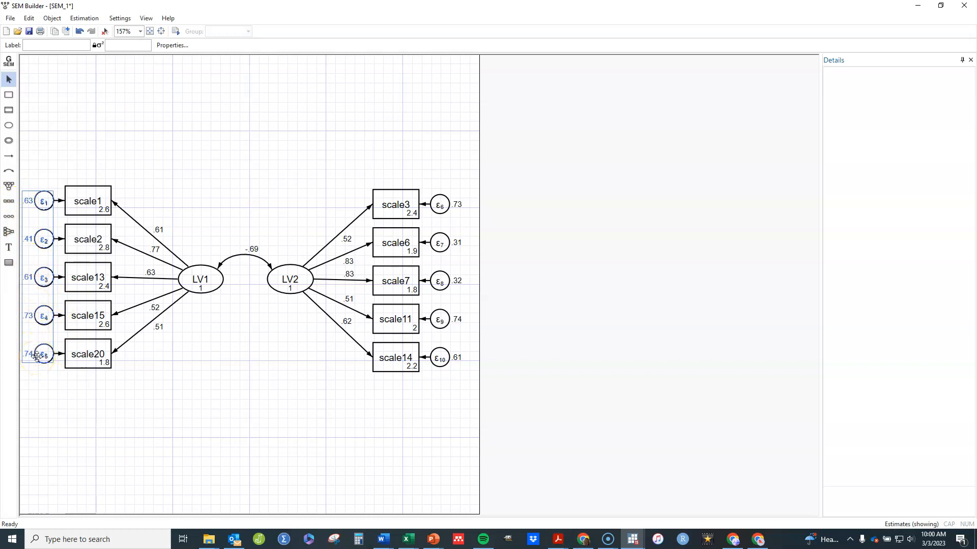
- Switch to the main Stata window and review the SEM output from the command through the loadings to the LR test
left_click(920, 6)
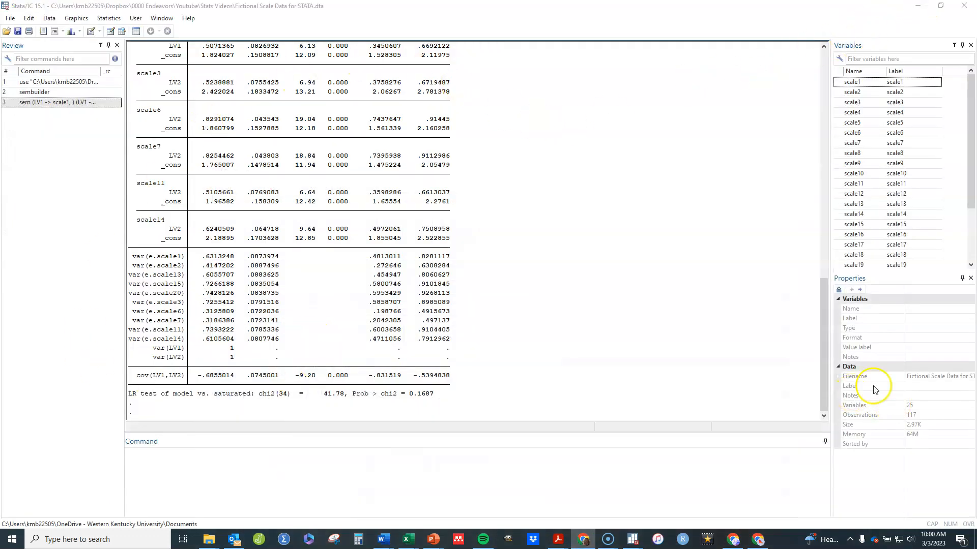
left_click_drag(819, 364, 821, 181)
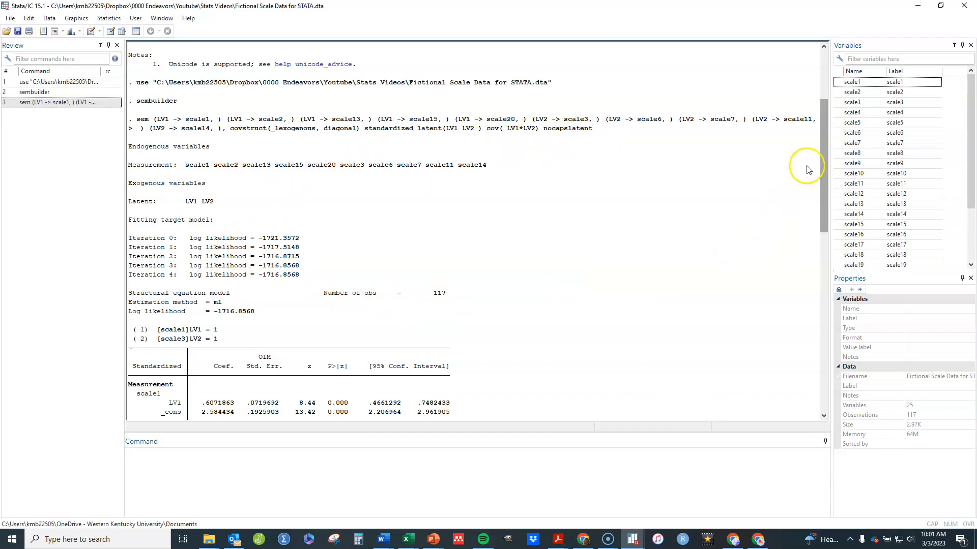
left_click_drag(824, 133, 816, 245)
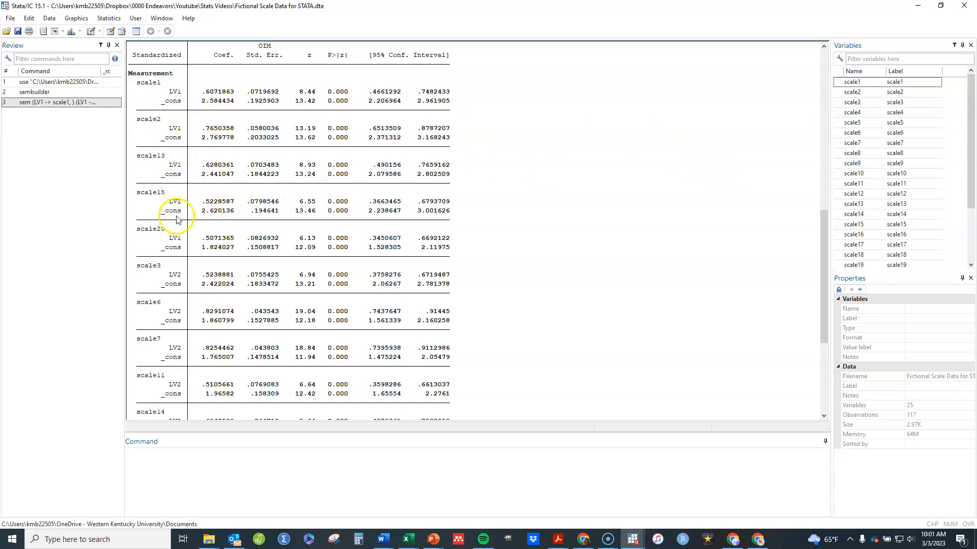
left_click_drag(822, 218, 817, 317)
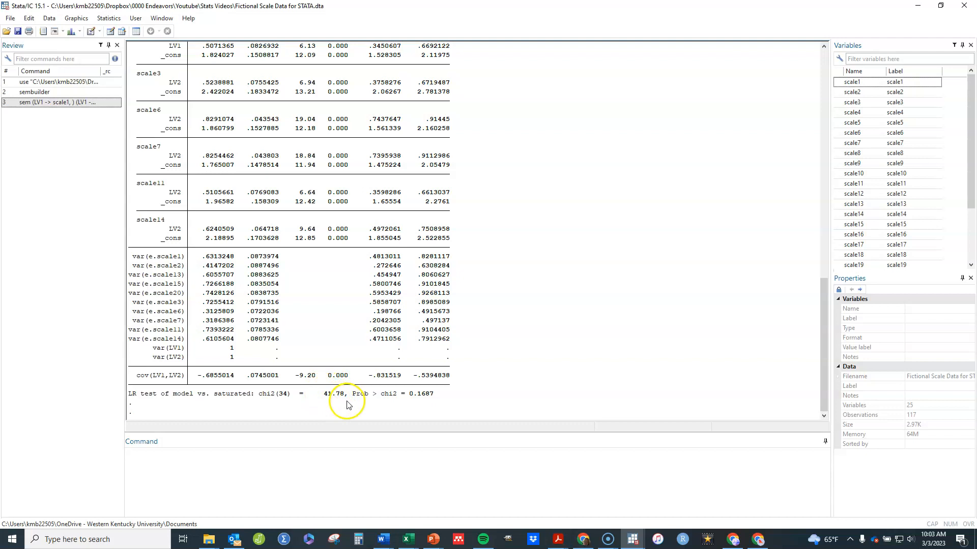
- Request all goodness-of-fit statistics for the model with the command estat gof, stats(all)
left_click(175, 474)
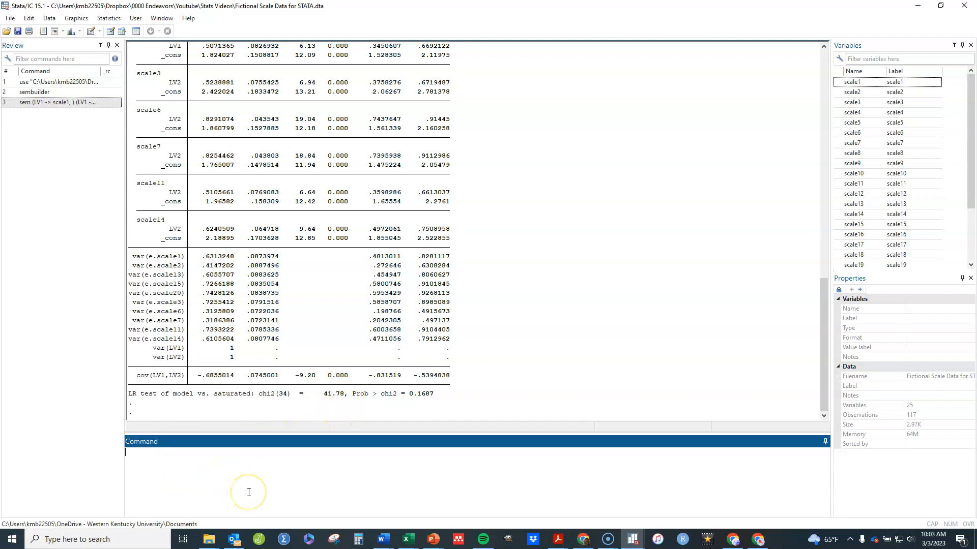
type("estat, go")
key("BackSpace")
key("BackSpace")
key("BackSpace")
key("BackSpace")
key("BackSpace")
key("BackSpace")
type("t gof, s")
type("tats(all")
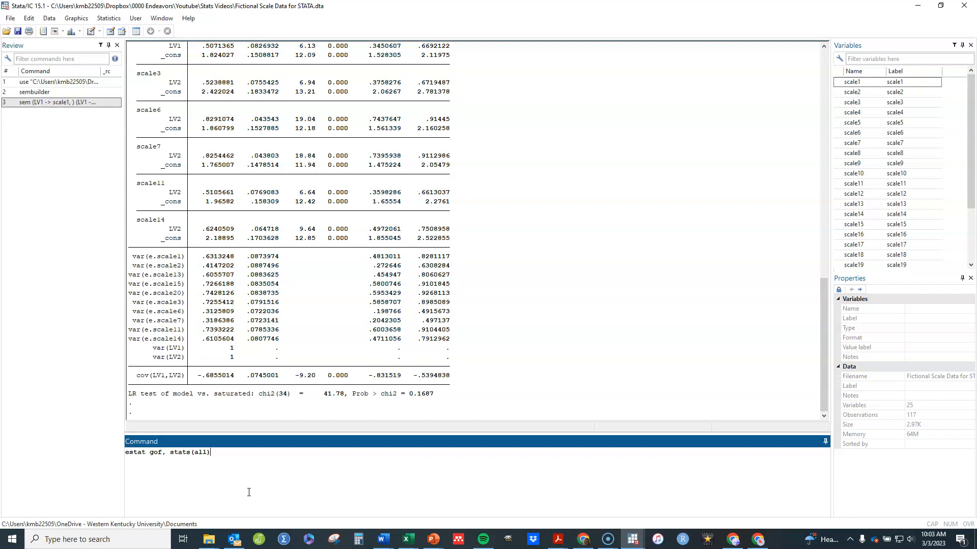
key("Return")
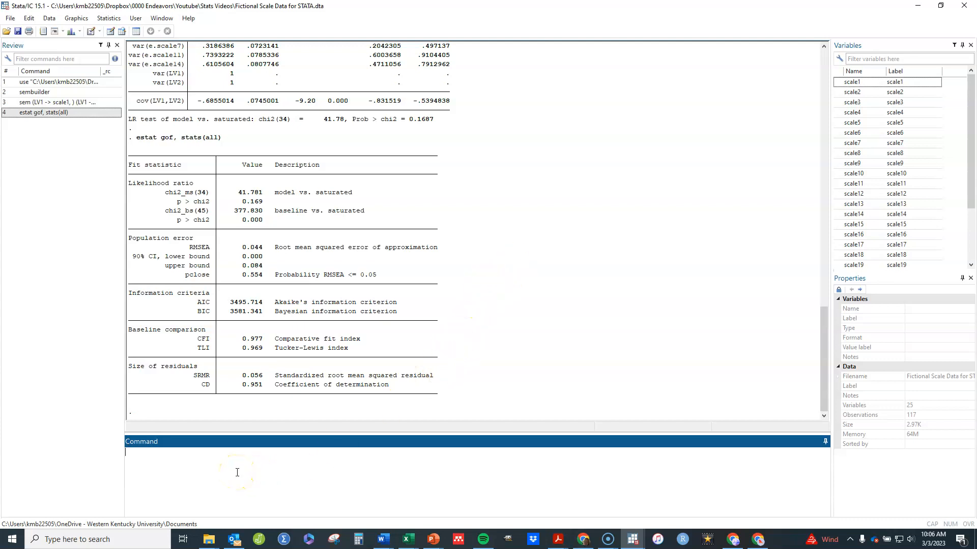
- Request the model's modification indices with the command estat mindices
type("estat mindices")
key("Return")
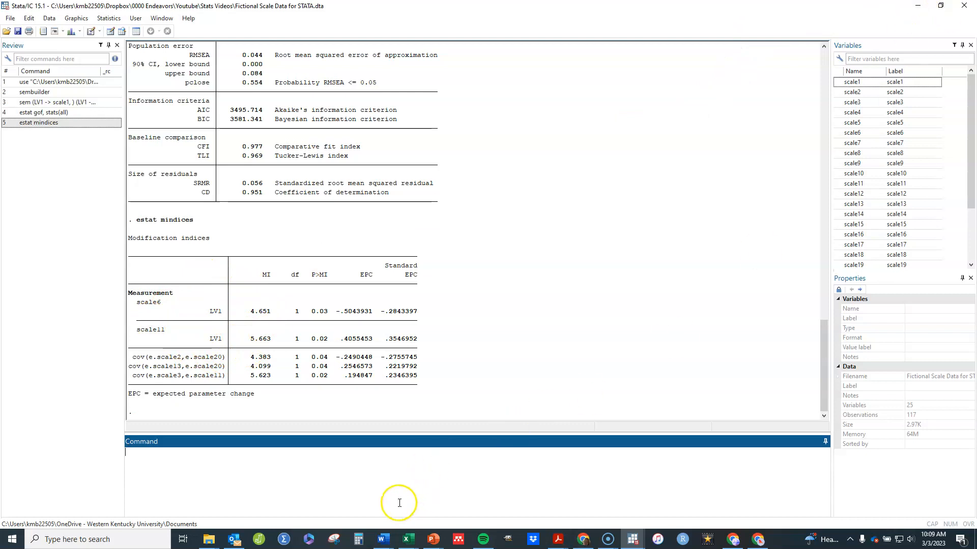
- Switch back to SEM Builder, try a cross-loading path from LV1 to scale6 and undo it
left_click(635, 541)
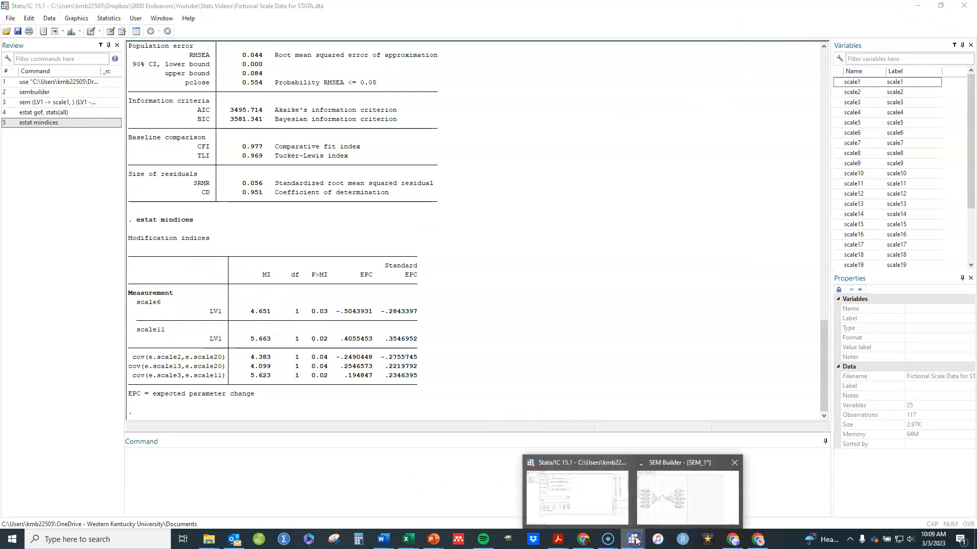
left_click(656, 505)
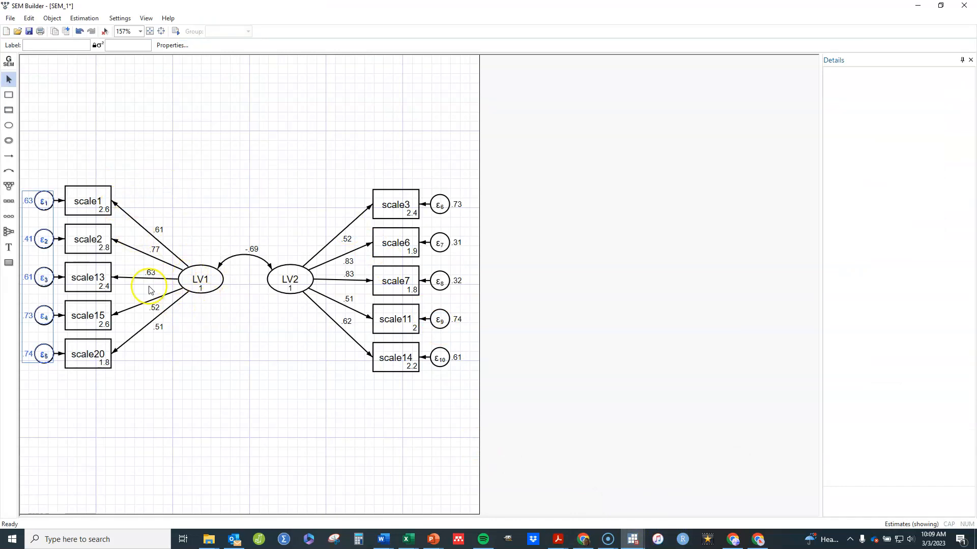
left_click(11, 158)
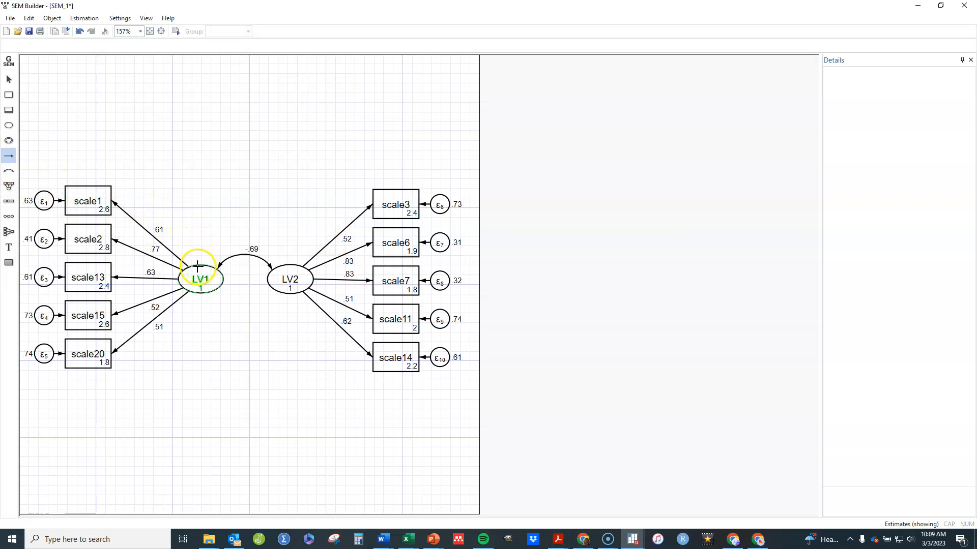
left_click_drag(275, 250, 375, 235)
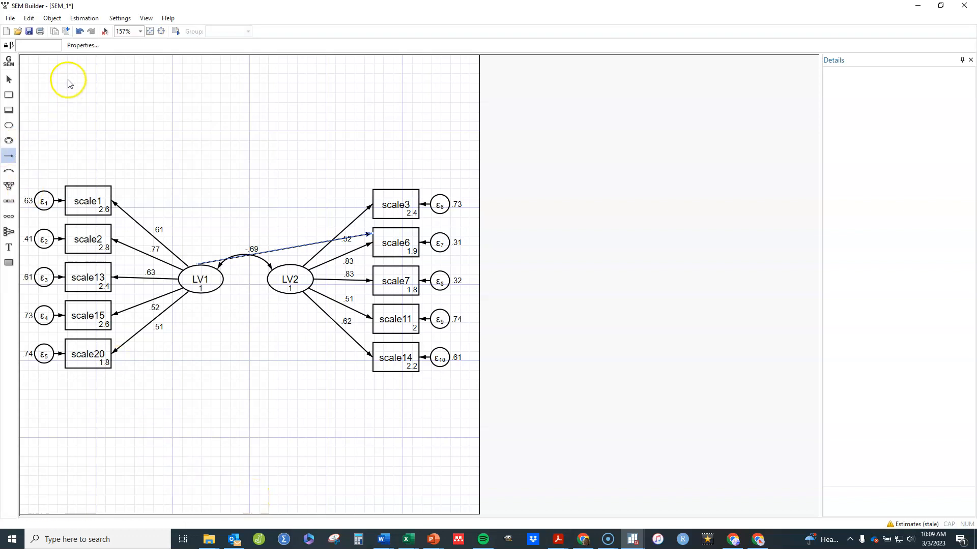
left_click(79, 33)
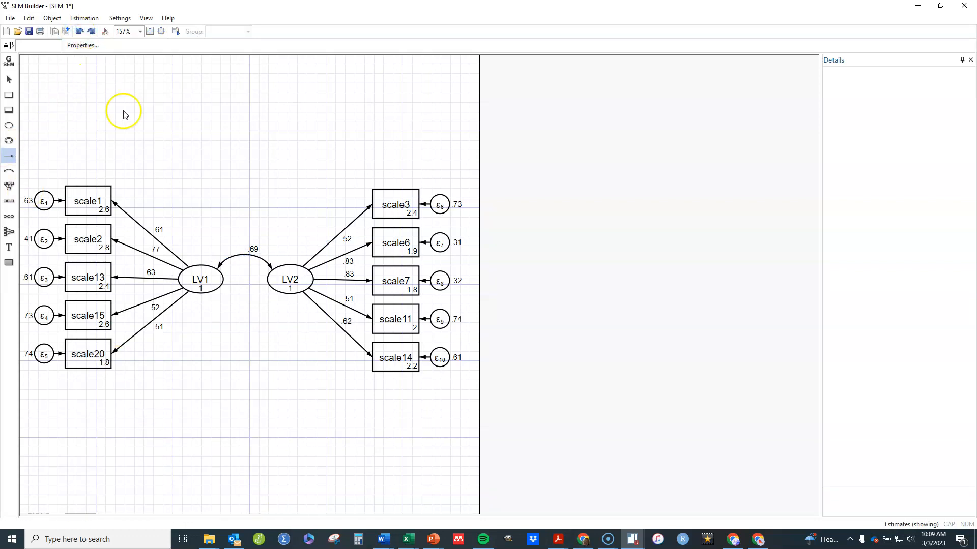
- Add covariances between the error terms of scale3 and scale6 and of scale7 and scale11, curving the second one outward
left_click(9, 173)
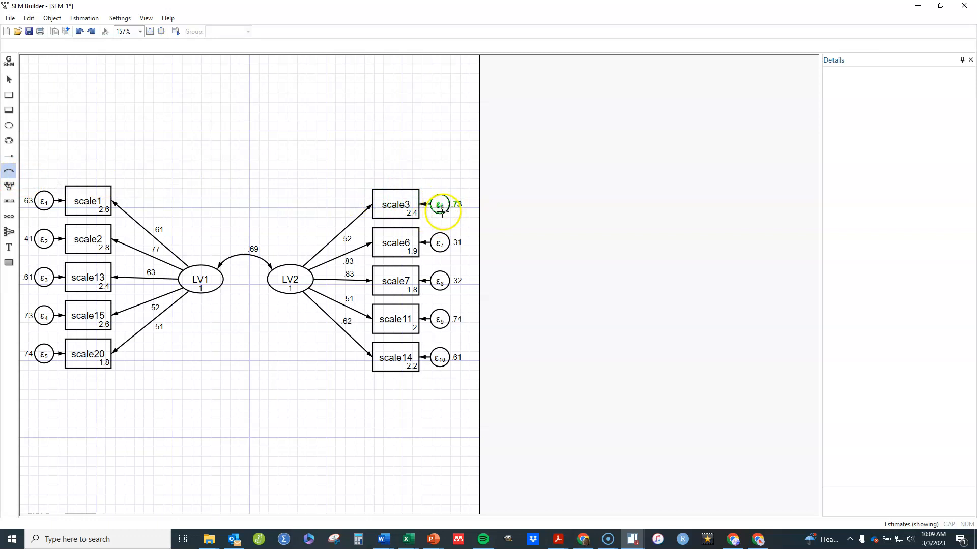
left_click_drag(443, 238, 443, 239)
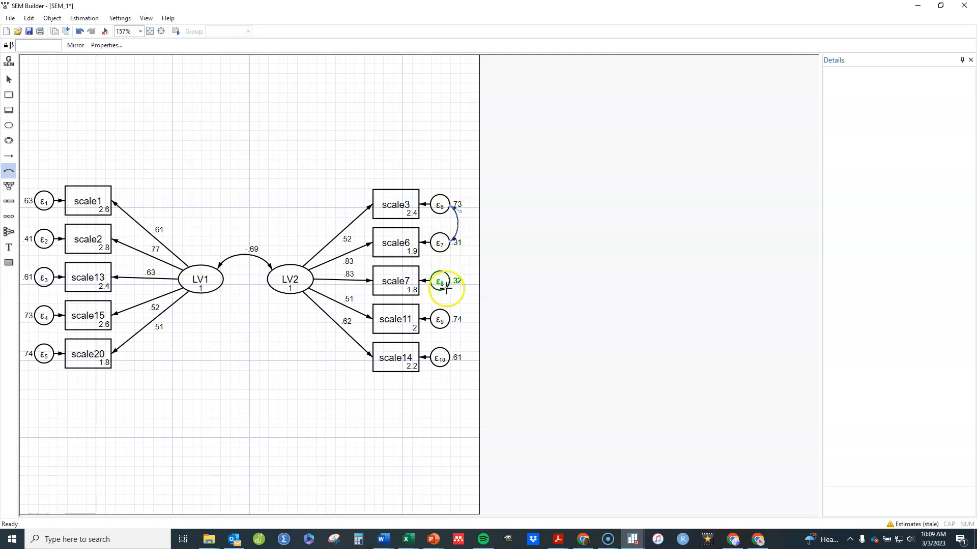
left_click_drag(441, 315, 439, 283)
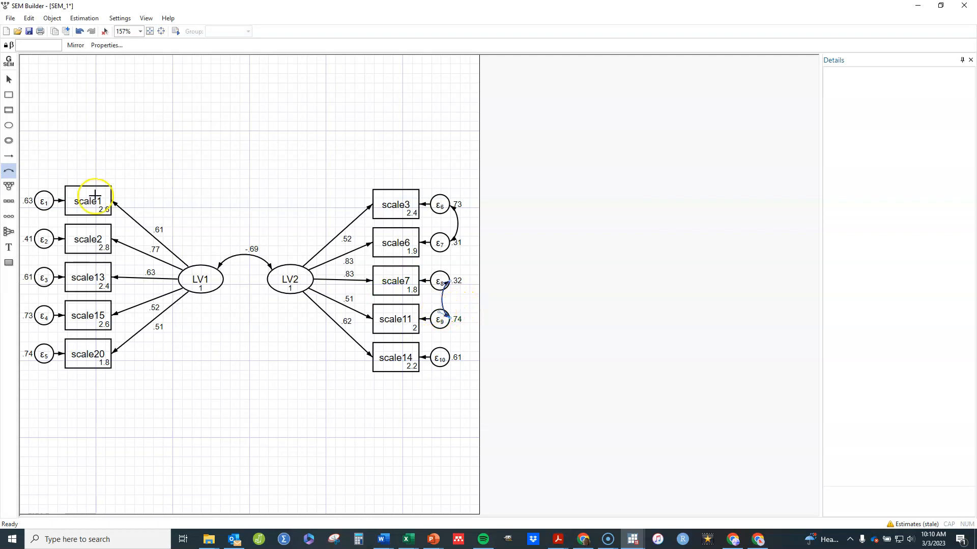
left_click(9, 80)
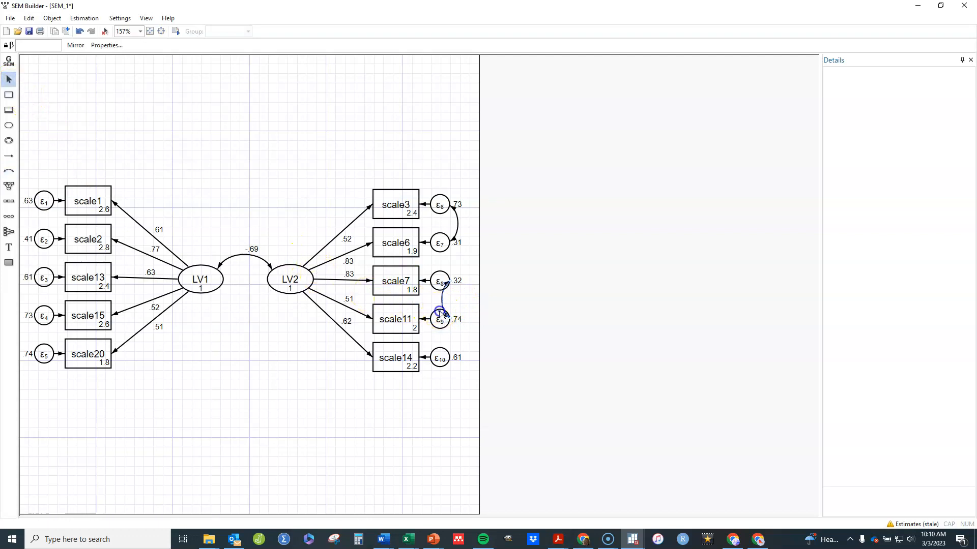
left_click_drag(460, 309, 461, 311)
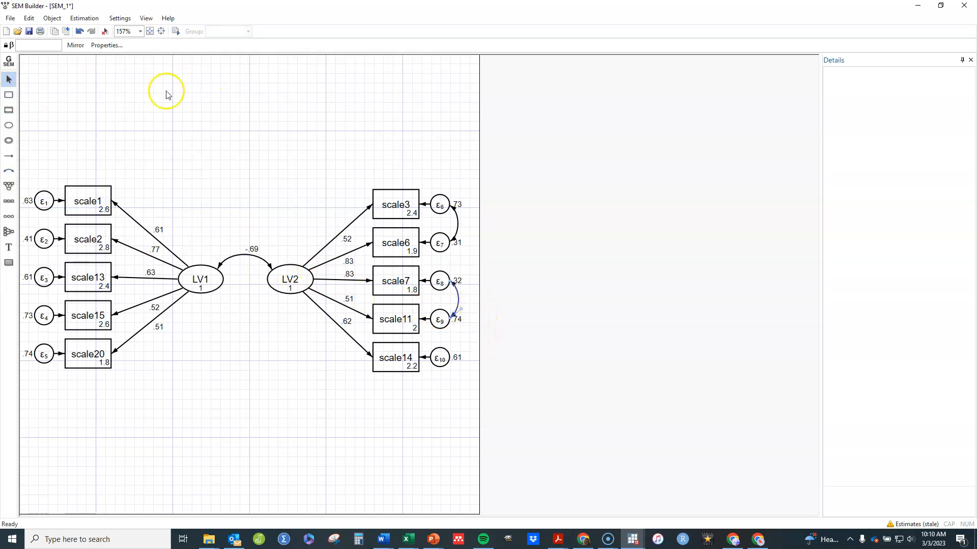
- Undo the curvature change and both added error covariances
left_click(79, 31)
left_click(79, 32)
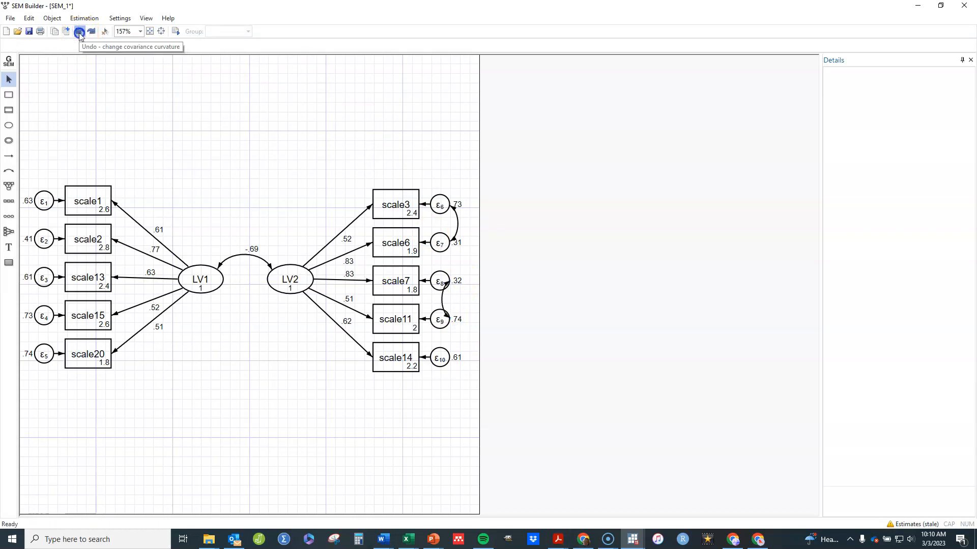
left_click(79, 32)
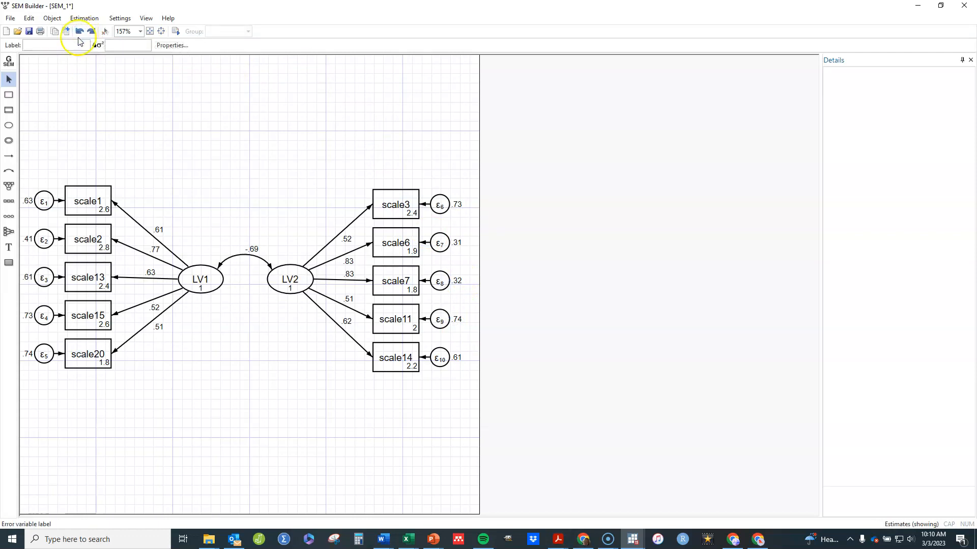